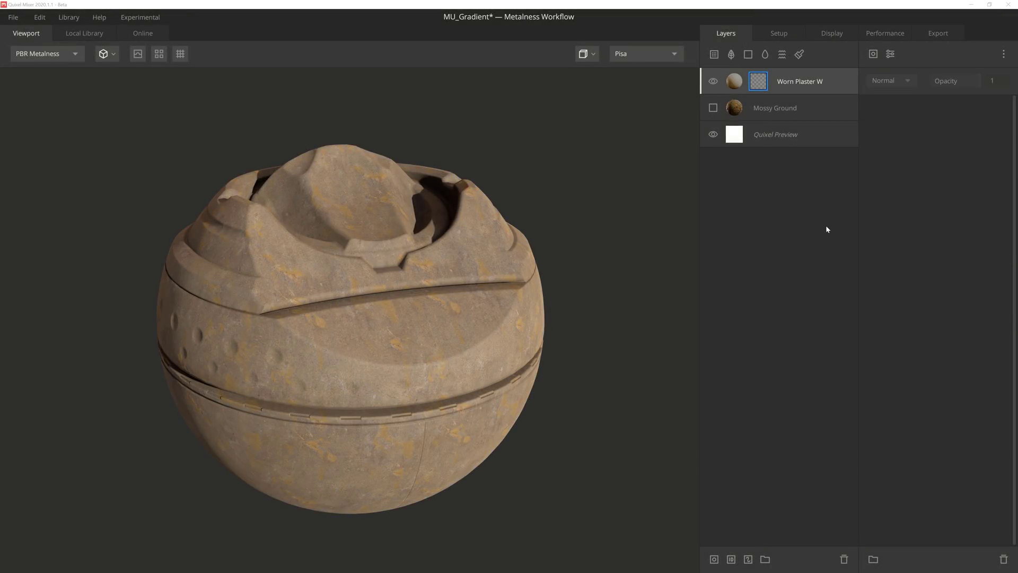
Add a Position Gradient component to Worn Plaster's mask and orbit to view it from above.
{"action": "left_click", "coordinate": [873, 54]}
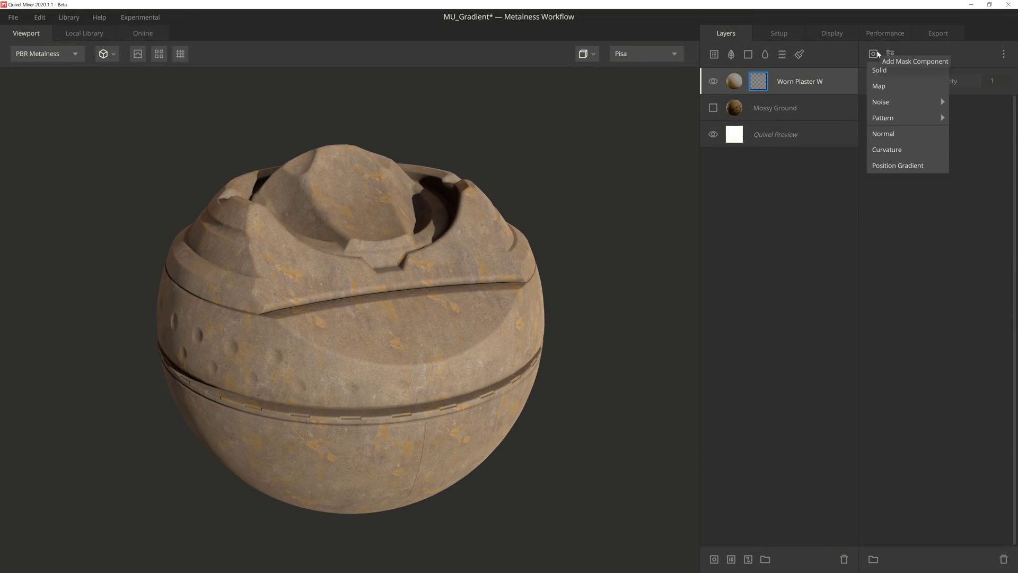
{"action": "left_click", "coordinate": [916, 166]}
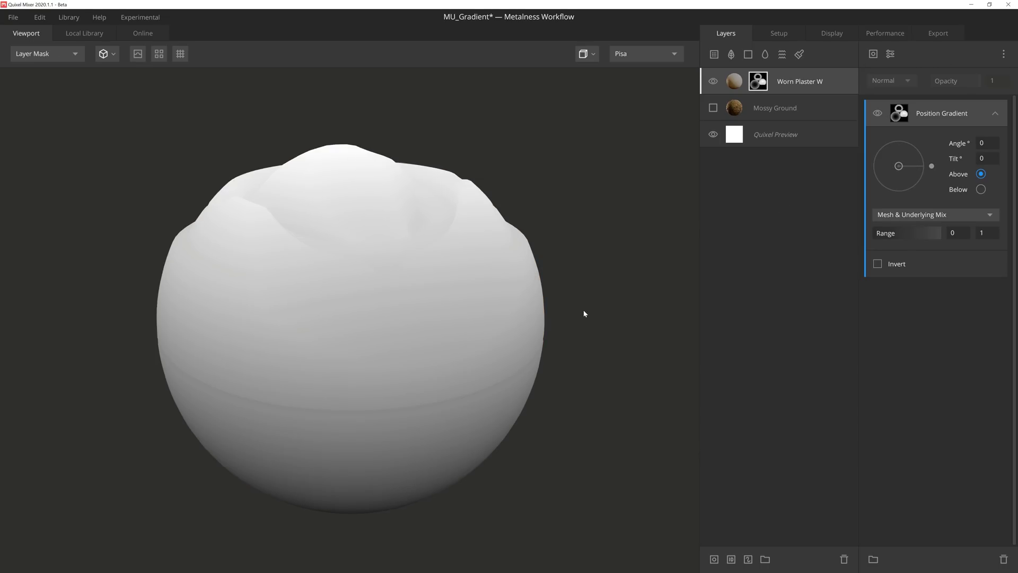
{"action": "mouse_move", "coordinate": [586, 303]}
{"action": "left_mouse_down", "text": "alt"}
{"action": "mouse_move", "coordinate": [582, 340]}
{"action": "mouse_move", "coordinate": [577, 178]}
{"action": "mouse_move", "coordinate": [587, 305]}
{"action": "mouse_move", "coordinate": [500, 338]}
{"action": "mouse_move", "coordinate": [470, 284]}
{"action": "mouse_move", "coordinate": [634, 295]}
{"action": "mouse_move", "coordinate": [645, 287]}
{"action": "mouse_move", "coordinate": [621, 293]}
{"action": "left_mouse_up", "text": "alt"}
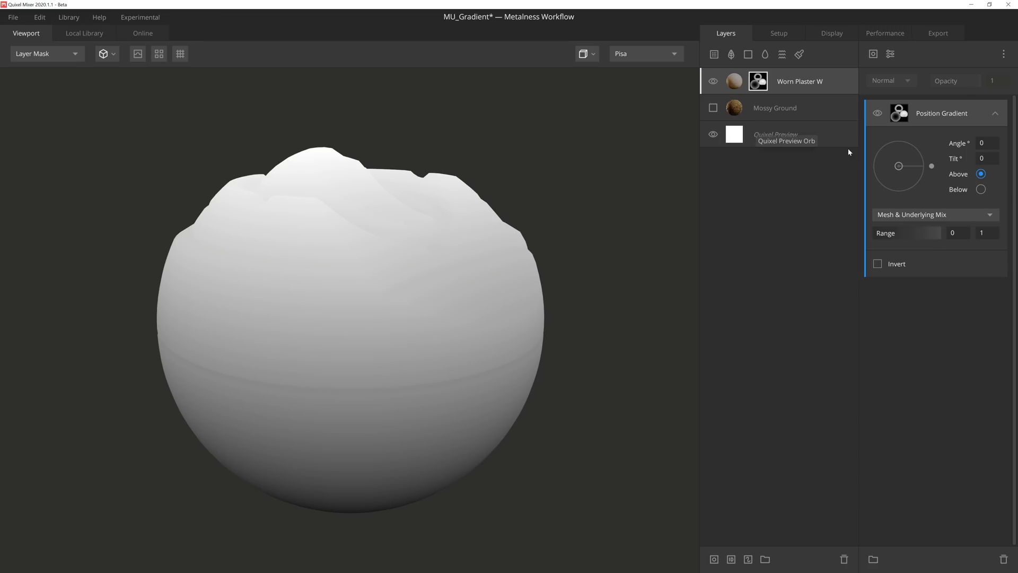
{"action": "left_click_drag", "start_coordinate": [899, 167], "coordinate": [923, 165]}
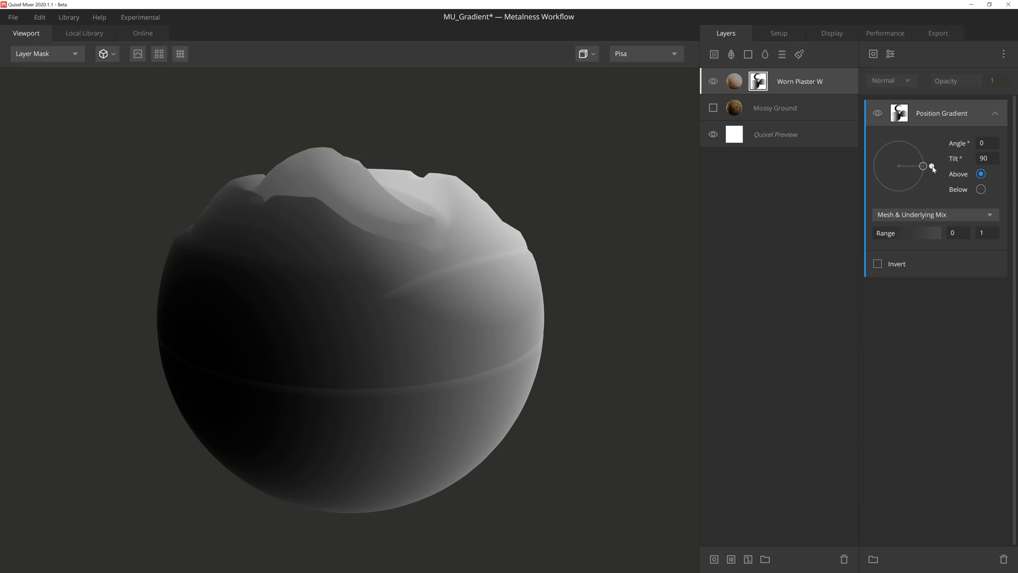
{"action": "mouse_move", "coordinate": [934, 165]}
{"action": "left_mouse_down"}
{"action": "mouse_move", "coordinate": [879, 138]}
{"action": "mouse_move", "coordinate": [927, 189]}
{"action": "mouse_move", "coordinate": [937, 167]}
{"action": "left_mouse_up"}
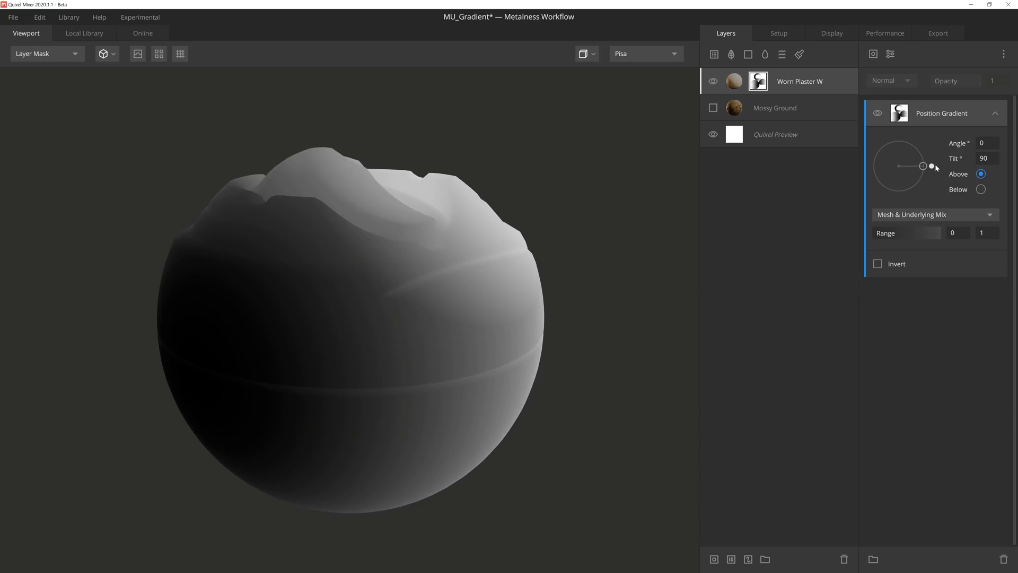
{"action": "left_click", "coordinate": [987, 142]}
{"action": "type", "text": "125"}
{"action": "key", "text": "Tab"}
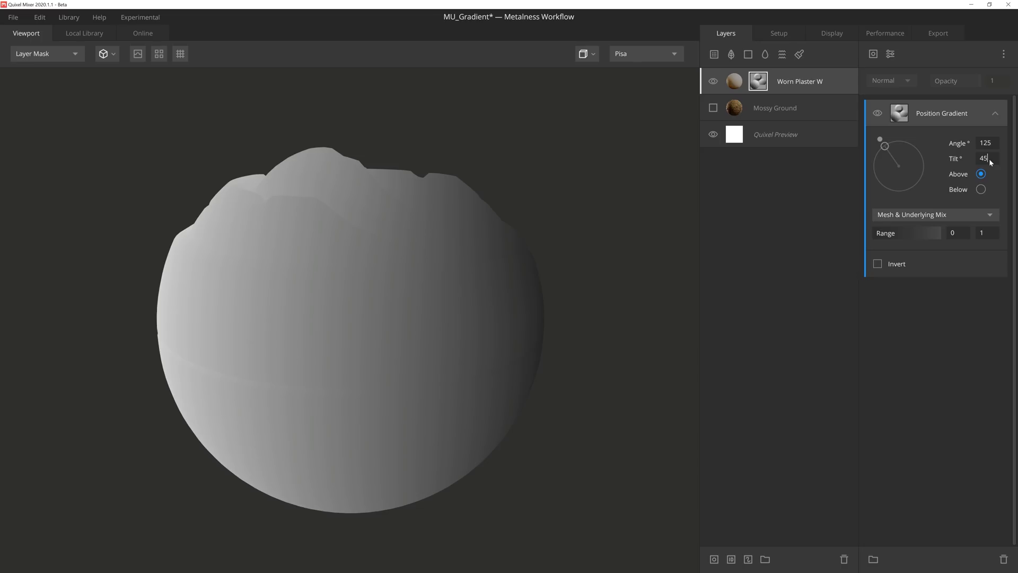
{"action": "key", "text": "Return"}
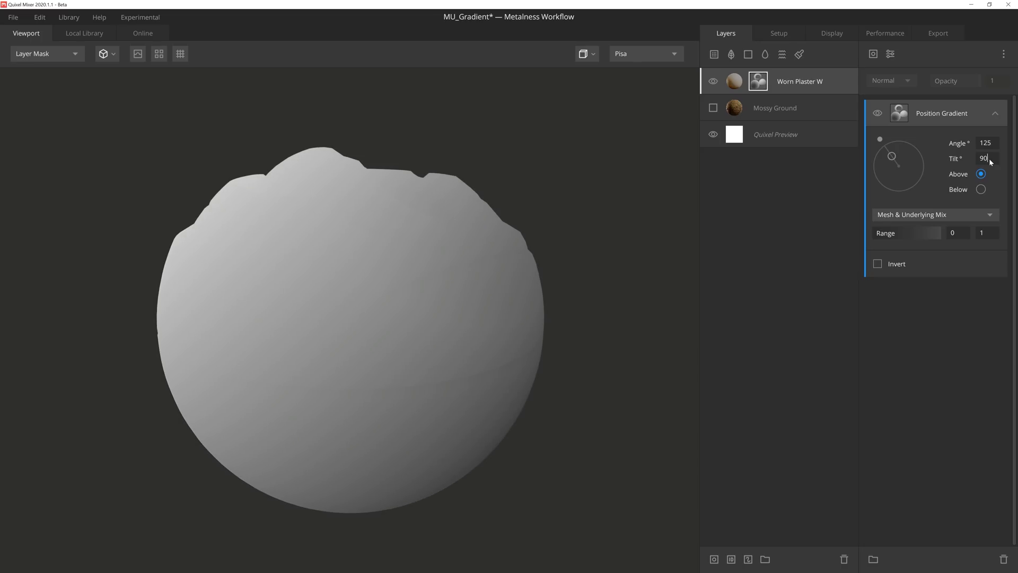
{"action": "type", "text": "90"}
{"action": "key", "text": "Return"}
{"action": "mouse_move", "coordinate": [882, 139]}
{"action": "left_mouse_down"}
{"action": "mouse_move", "coordinate": [870, 188]}
{"action": "mouse_move", "coordinate": [927, 167]}
{"action": "mouse_move", "coordinate": [911, 166]}
{"action": "left_mouse_up"}
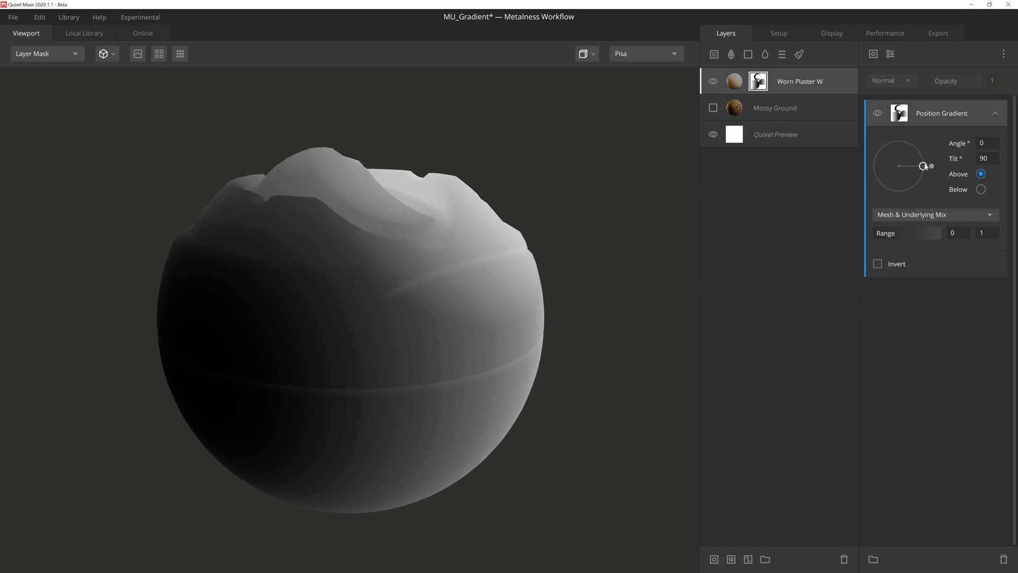
{"action": "left_click_drag", "start_coordinate": [911, 165], "coordinate": [899, 166]}
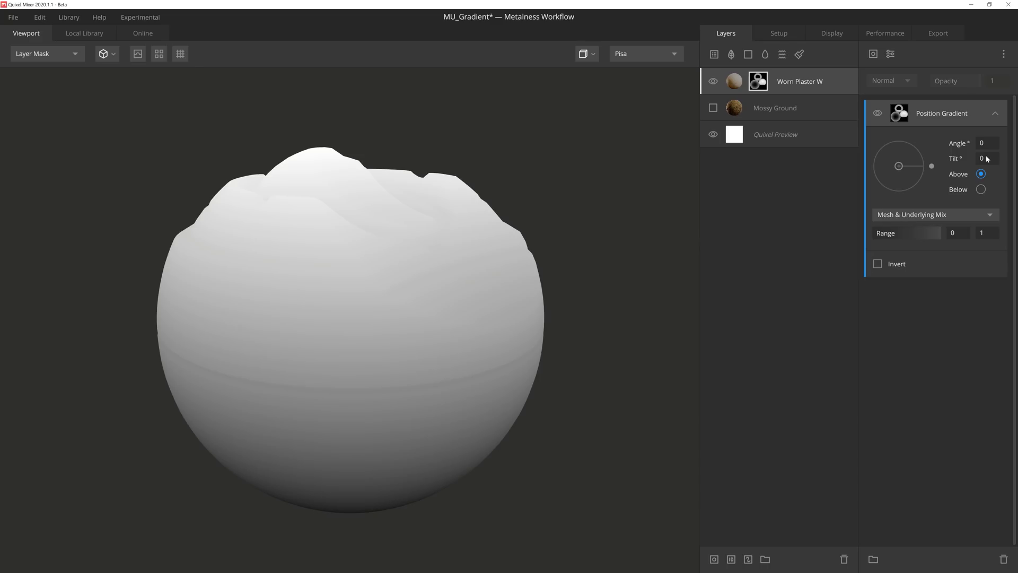
{"action": "left_click", "coordinate": [982, 190]}
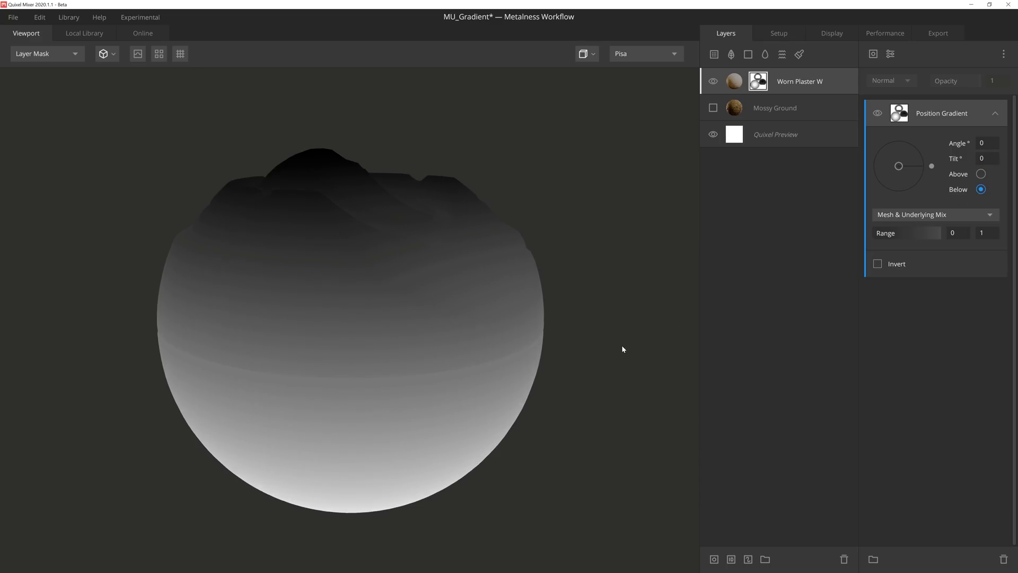
{"action": "mouse_move", "coordinate": [622, 344]}
{"action": "left_mouse_down"}
{"action": "mouse_move", "coordinate": [634, 300]}
{"action": "mouse_move", "coordinate": [631, 391]}
{"action": "mouse_move", "coordinate": [600, 354]}
{"action": "left_mouse_up"}
{"action": "left_click", "coordinate": [981, 173]}
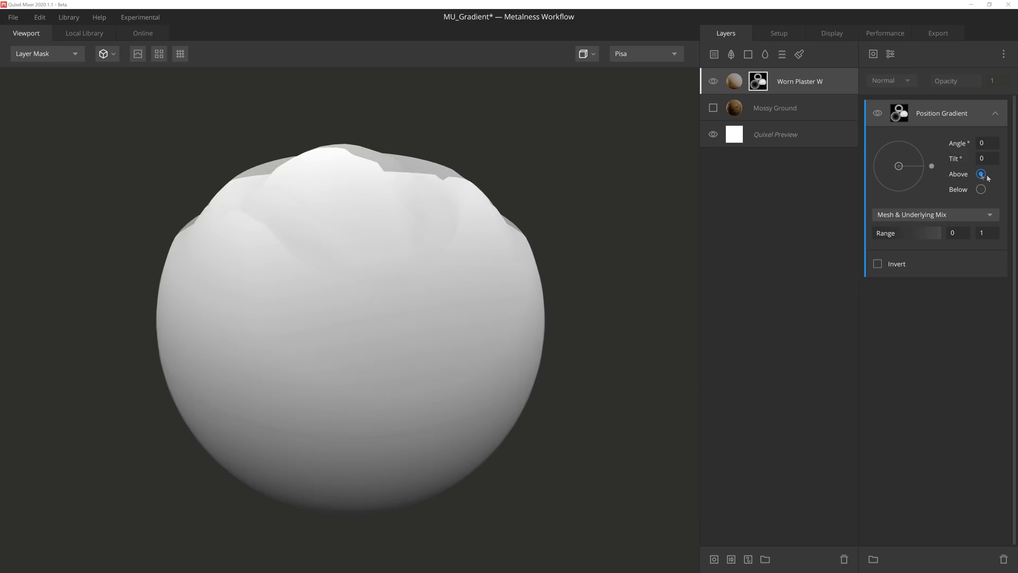
Check the gradient sampling choices, then make the Mossy Ground layer visible.
{"action": "left_click", "coordinate": [995, 215]}
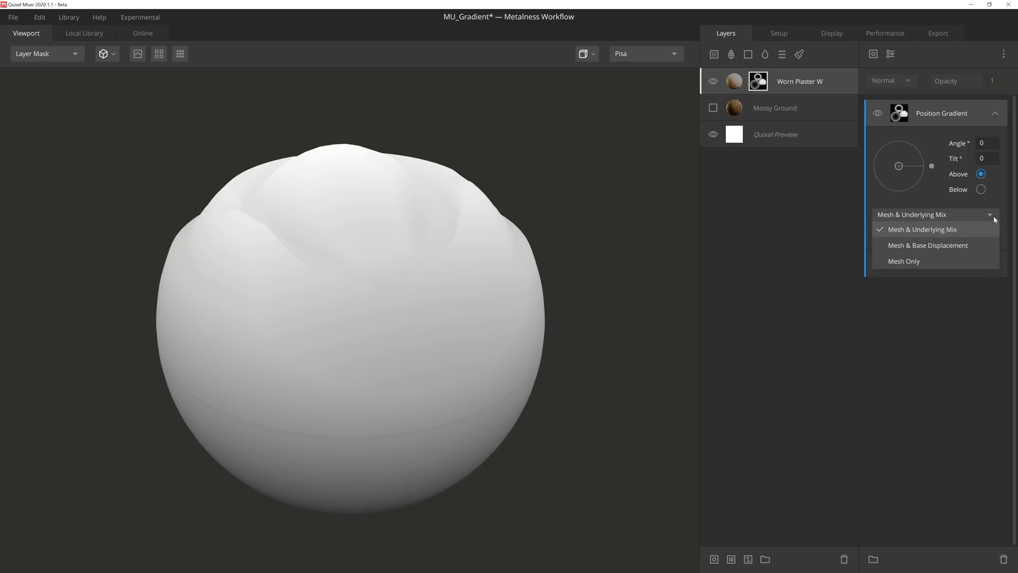
{"action": "left_click", "coordinate": [994, 216]}
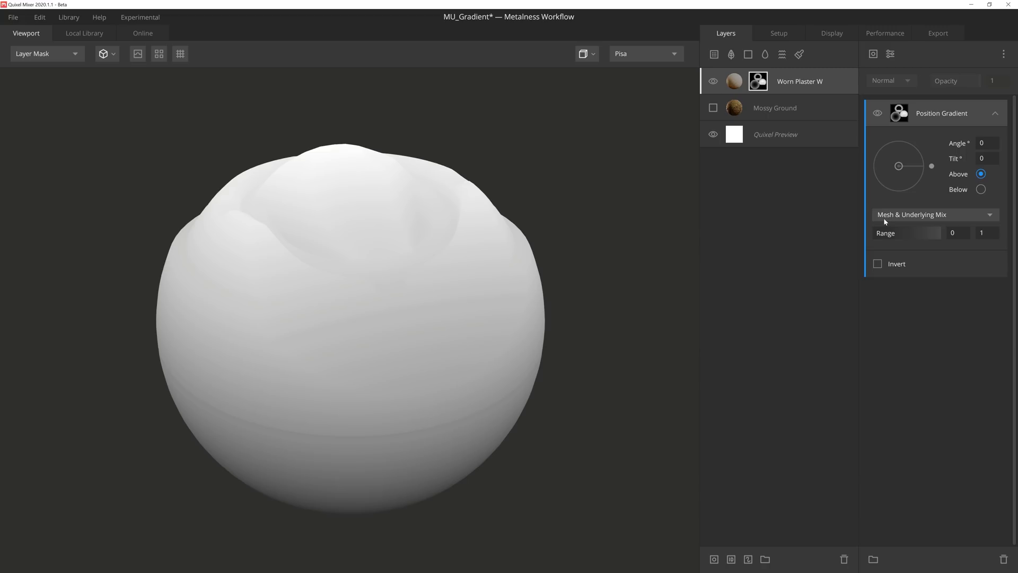
{"action": "left_click", "coordinate": [713, 109]}
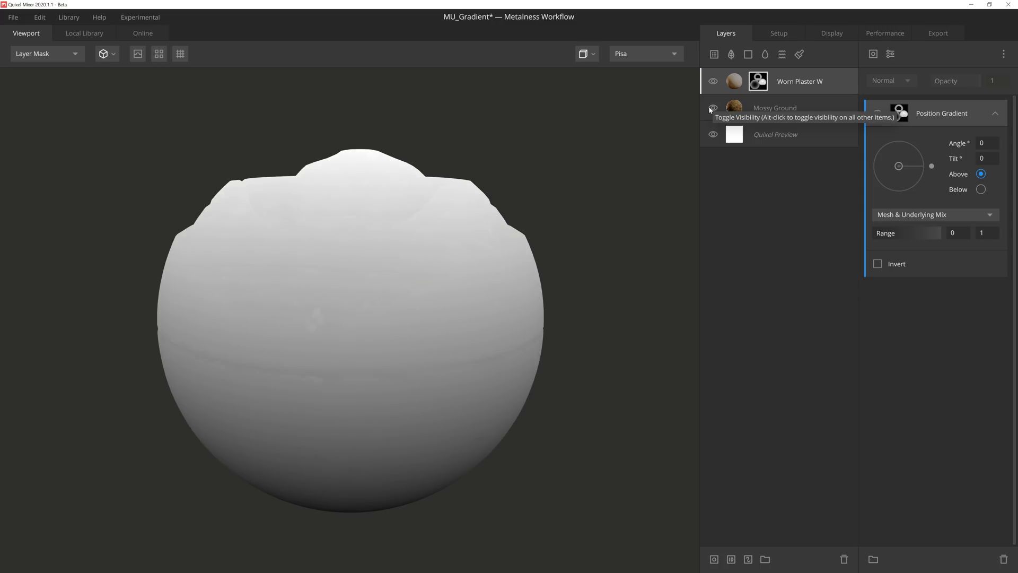
Compare Mesh & Base Displacement and Mesh-only gradient sampling, toggling Mossy Ground visibility.
{"action": "left_click", "coordinate": [990, 215]}
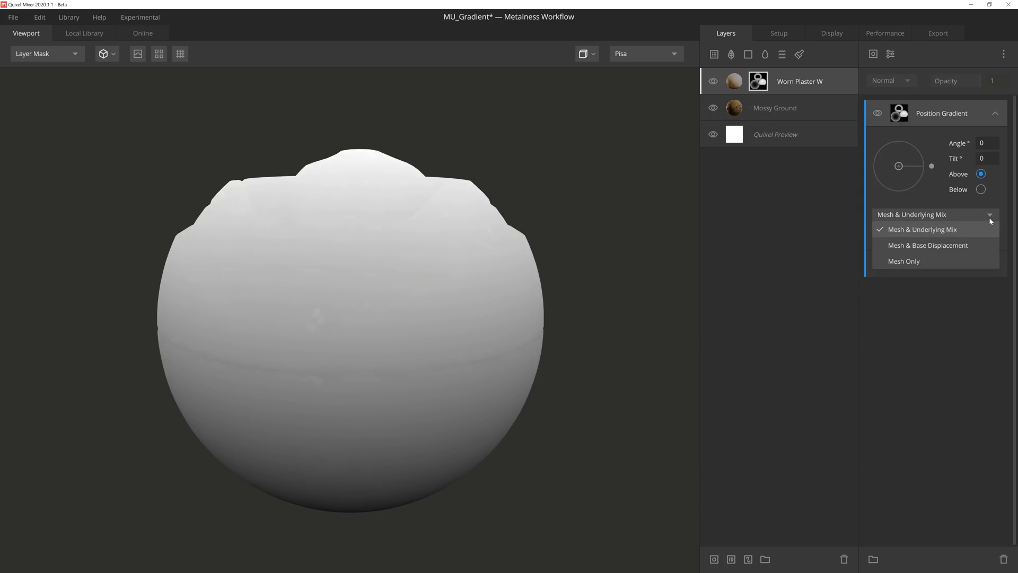
{"action": "left_click", "coordinate": [977, 246]}
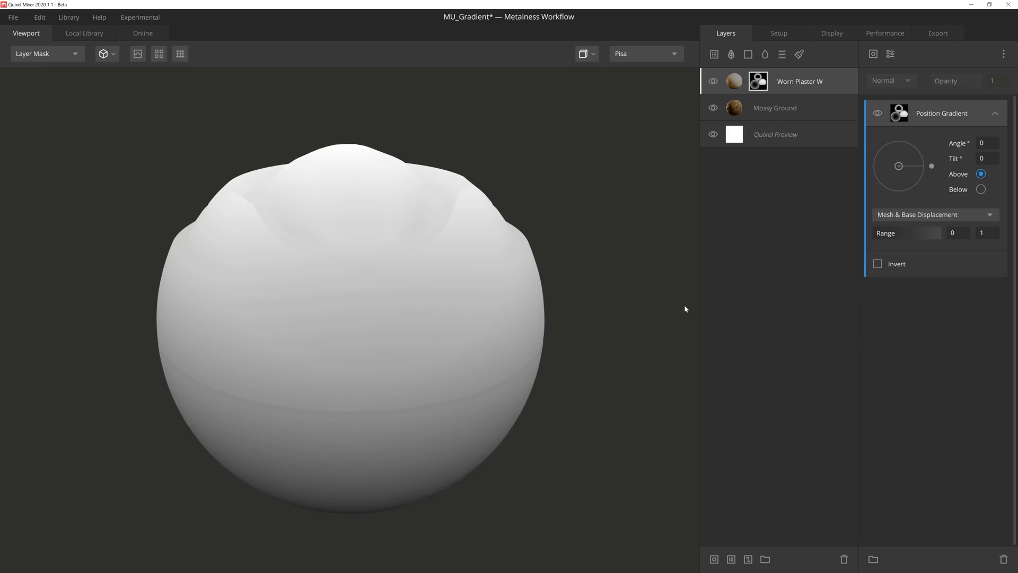
{"action": "left_click", "coordinate": [713, 108]}
{"action": "left_click", "coordinate": [928, 217]}
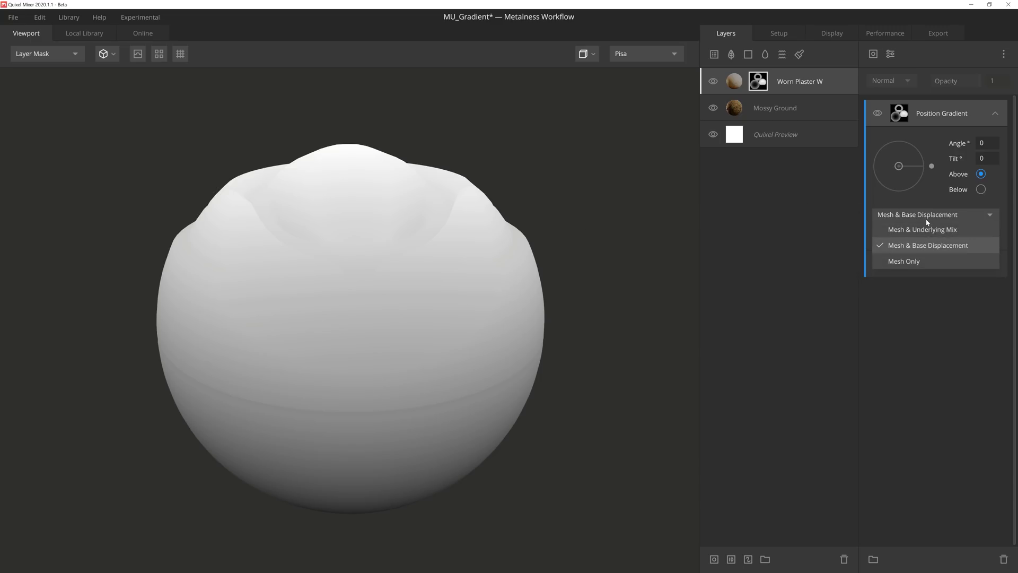
{"action": "left_click", "coordinate": [917, 263]}
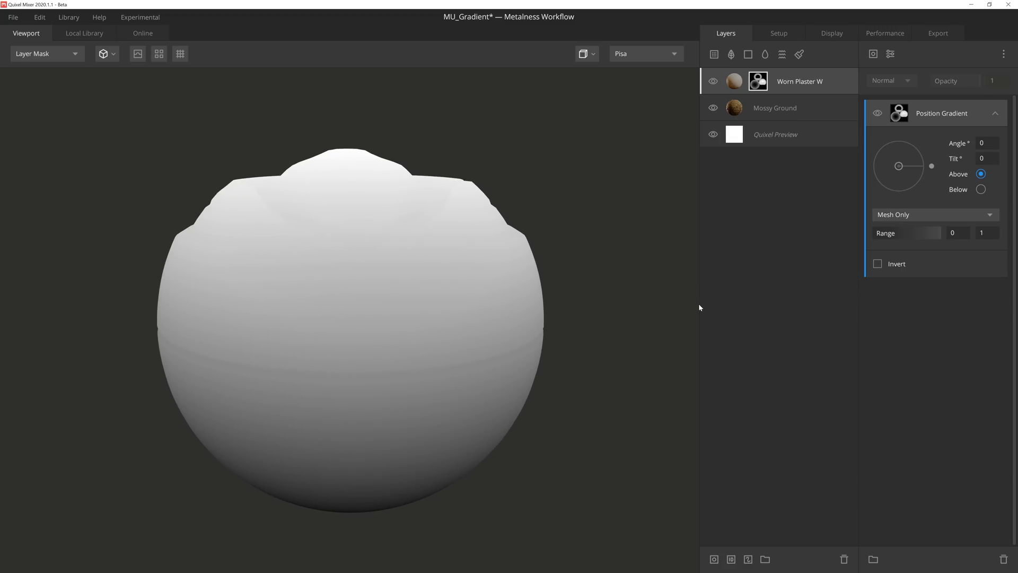
{"action": "left_click", "coordinate": [914, 215]}
{"action": "left_click", "coordinate": [914, 246]}
Set sampling to Mesh & Underlying Mix, harden the gradient Range, then reset it to 0–1.
{"action": "left_click", "coordinate": [915, 214]}
{"action": "mouse_move", "coordinate": [873, 233]}
{"action": "left_mouse_down"}
{"action": "mouse_move", "coordinate": [891, 235]}
{"action": "mouse_move", "coordinate": [872, 234]}
{"action": "left_mouse_up"}
{"action": "left_click_drag", "start_coordinate": [940, 232], "coordinate": [925, 233]}
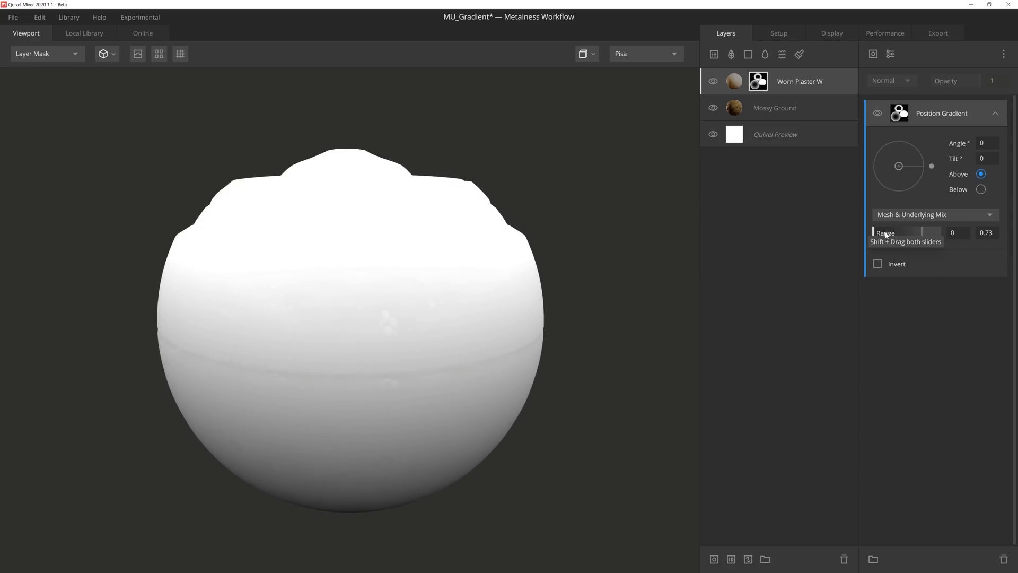
{"action": "left_click_drag", "start_coordinate": [874, 232], "coordinate": [913, 231]}
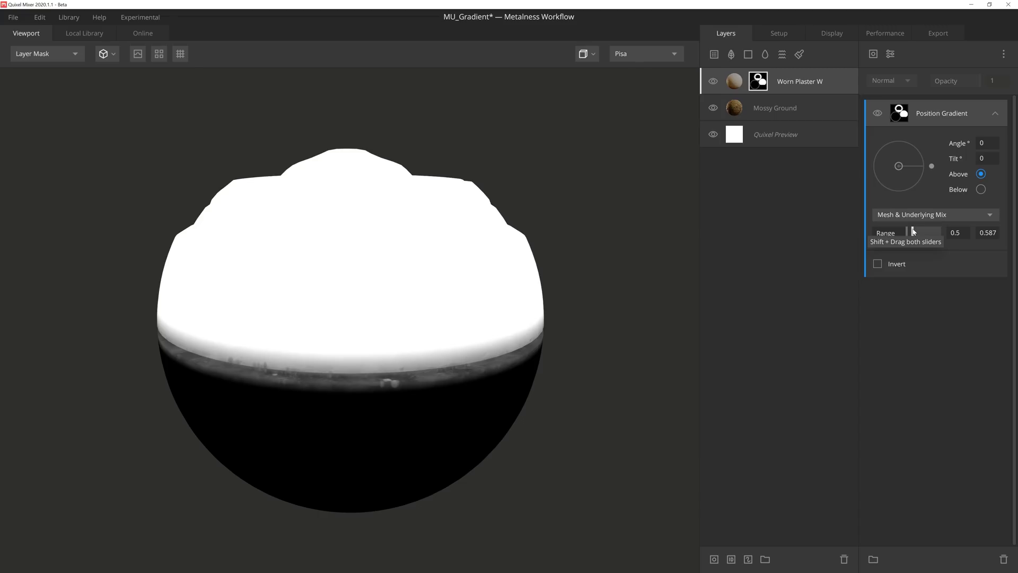
{"action": "left_click_drag", "start_coordinate": [913, 231], "coordinate": [905, 231]}
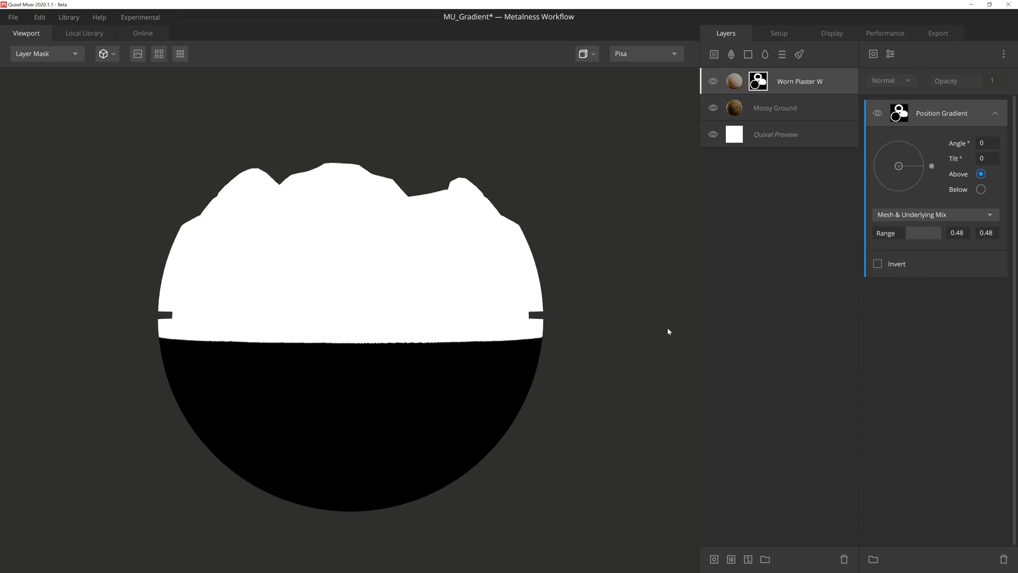
{"action": "left_click_drag", "start_coordinate": [669, 329], "coordinate": [668, 339]}
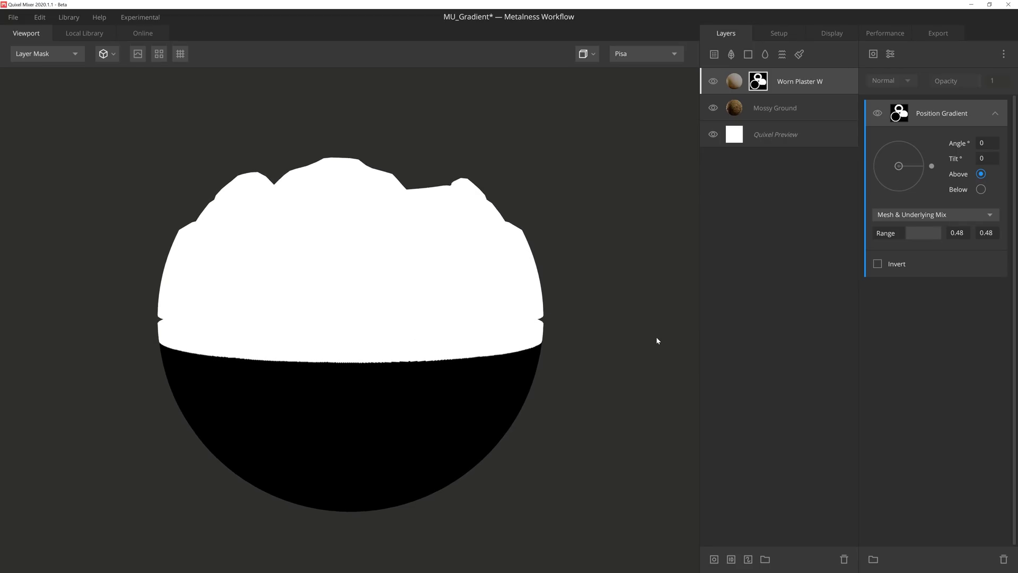
{"action": "mouse_move", "coordinate": [906, 233]}
{"action": "left_mouse_down"}
{"action": "mouse_move", "coordinate": [924, 238]}
{"action": "mouse_move", "coordinate": [902, 243]}
{"action": "left_mouse_up"}
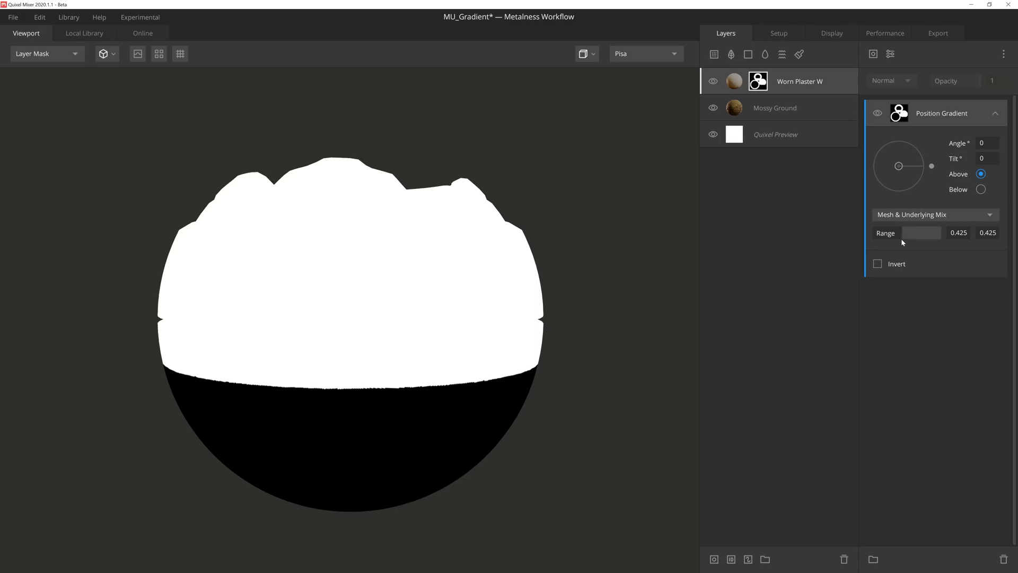
{"action": "left_click_drag", "start_coordinate": [906, 235], "coordinate": [866, 235]}
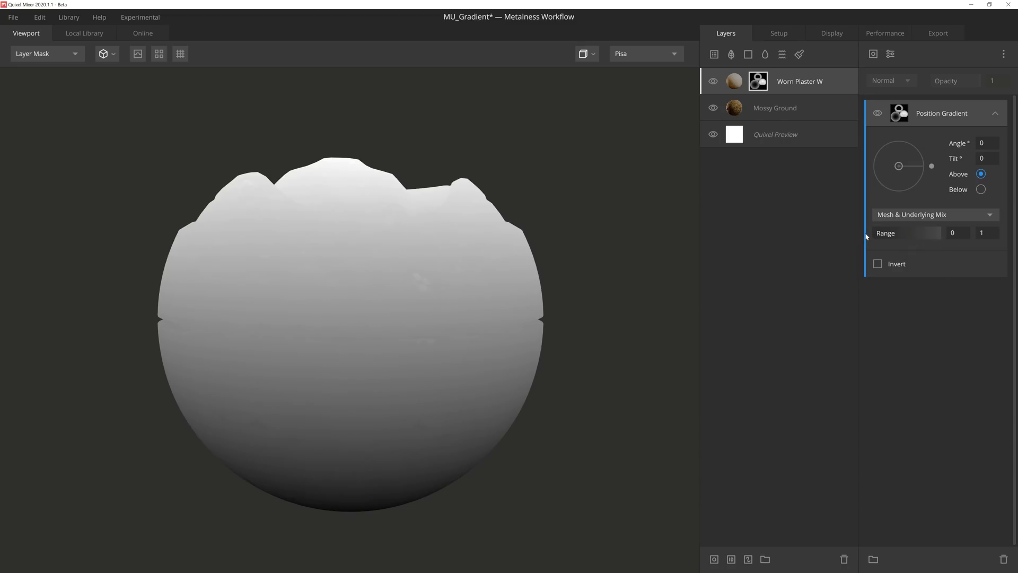
{"action": "left_click", "coordinate": [879, 265]}
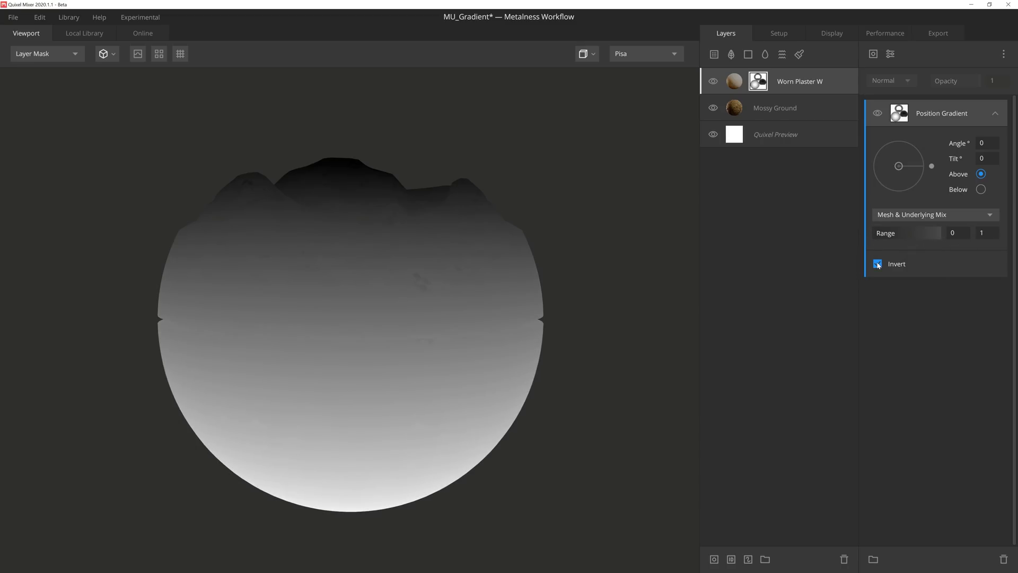
{"action": "left_click", "coordinate": [879, 264]}
{"action": "left_click", "coordinate": [878, 265]}
{"action": "left_click", "coordinate": [878, 264]}
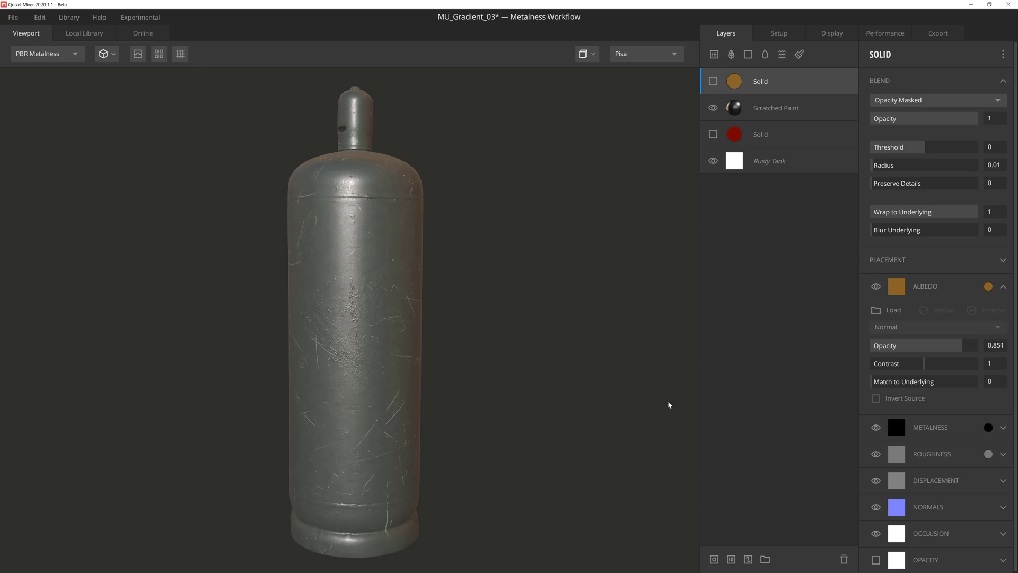
Show the orange Solid layer and mask it with a Position Gradient hard-split at range 0.397.
{"action": "left_click", "coordinate": [714, 81]}
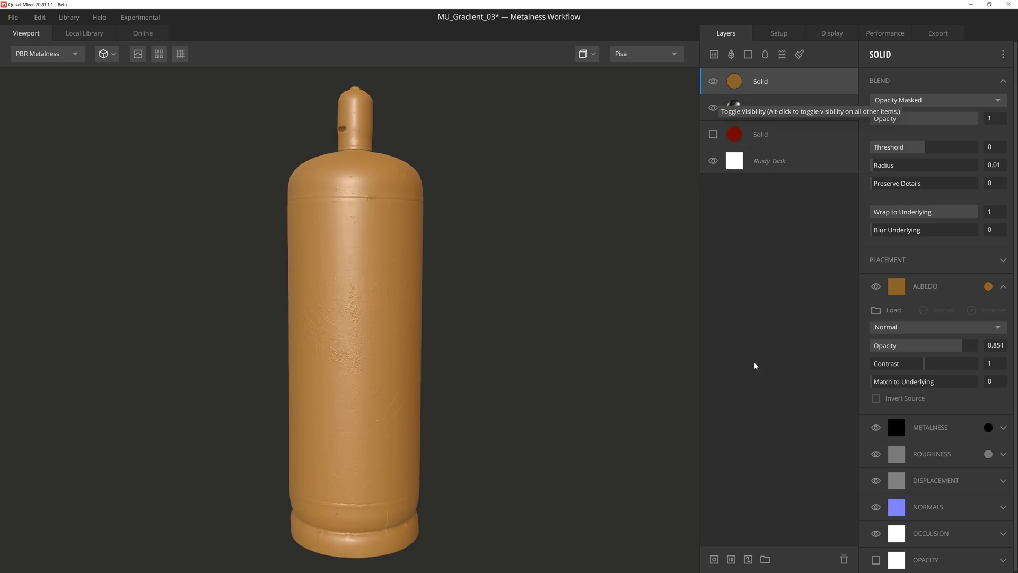
{"action": "left_click", "coordinate": [714, 560]}
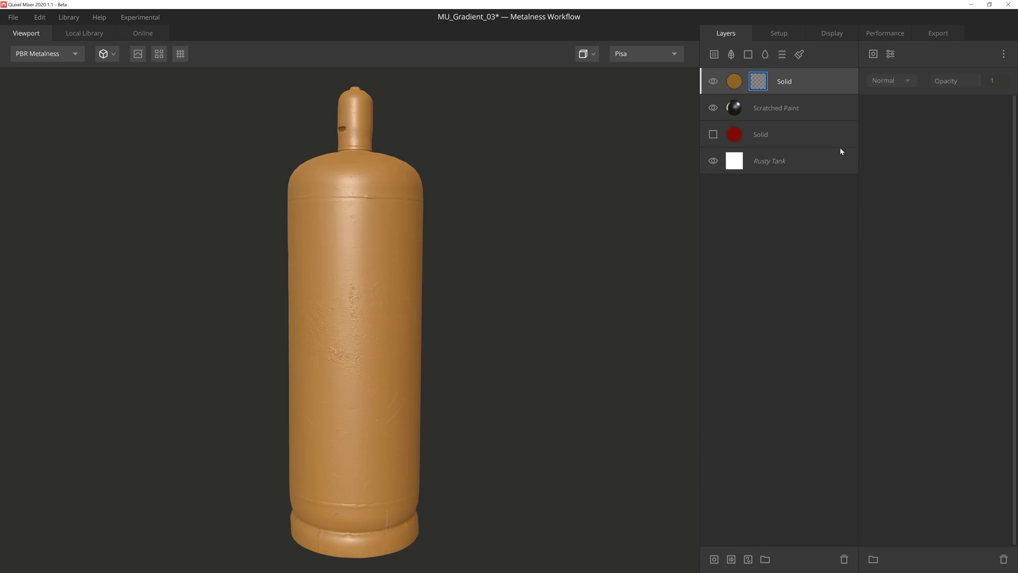
{"action": "left_click", "coordinate": [873, 54]}
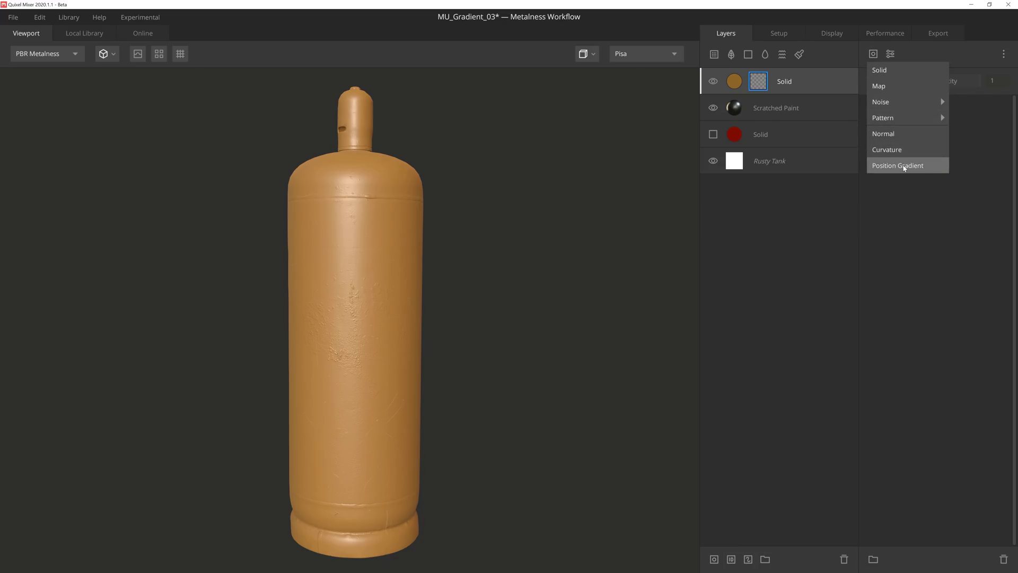
{"action": "left_click", "coordinate": [905, 166]}
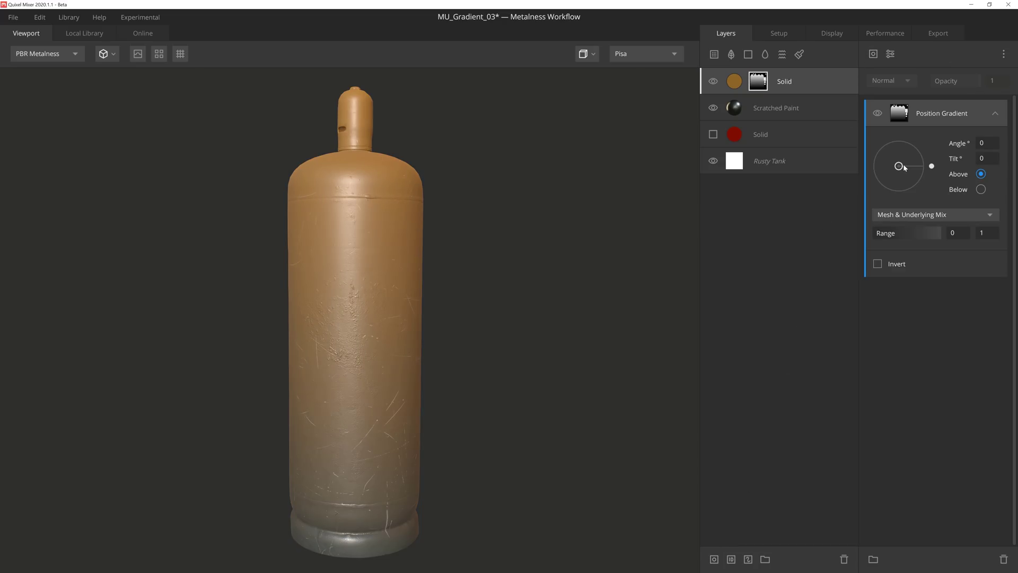
{"action": "key", "text": "m"}
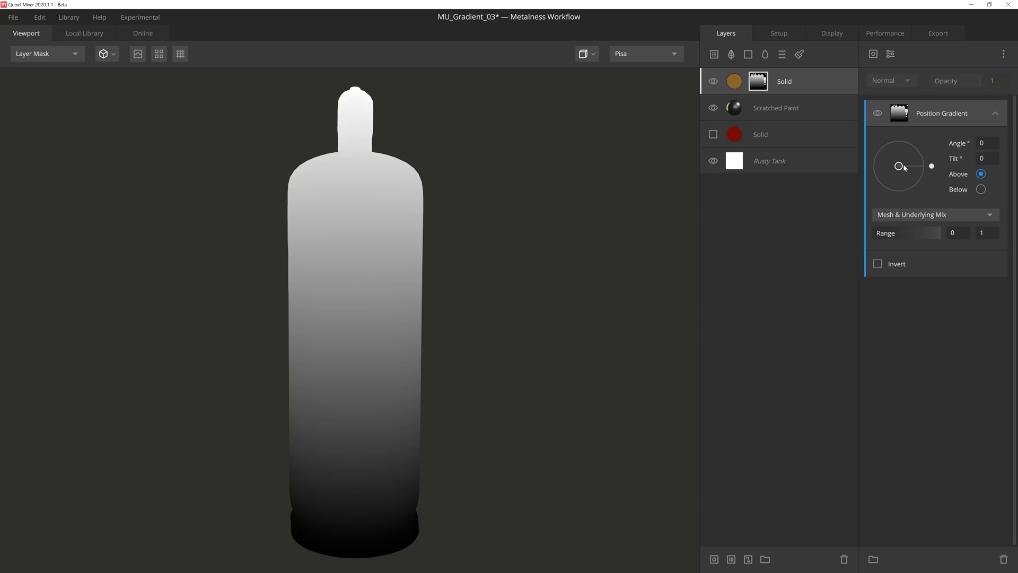
{"action": "mouse_move", "coordinate": [878, 233]}
{"action": "left_mouse_down"}
{"action": "mouse_move", "coordinate": [940, 232]}
{"action": "mouse_move", "coordinate": [900, 231]}
{"action": "left_mouse_up"}
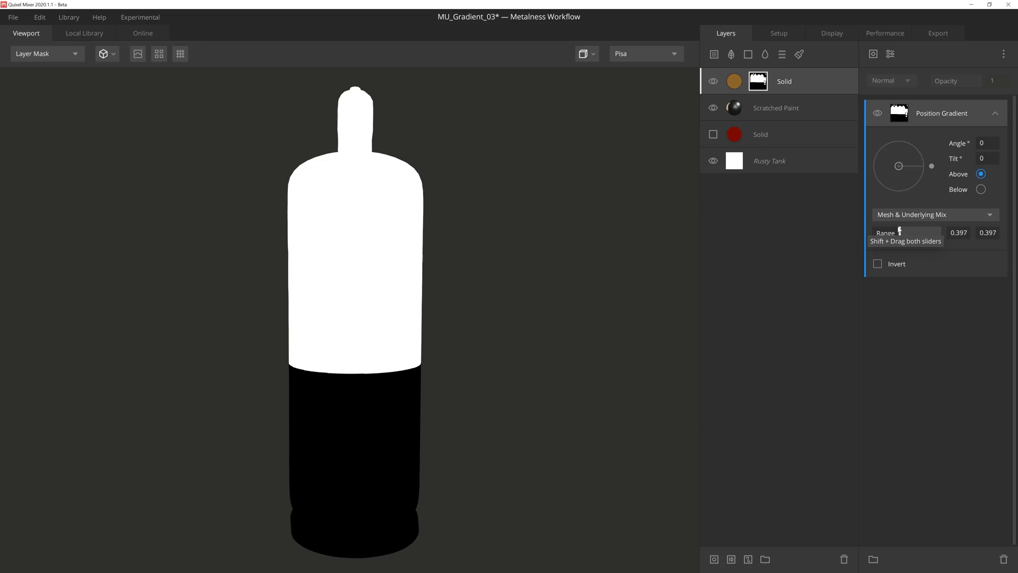
Copy the Position Gradient component and paste it as a second identical gradient.
{"action": "left_click", "coordinate": [873, 53]}
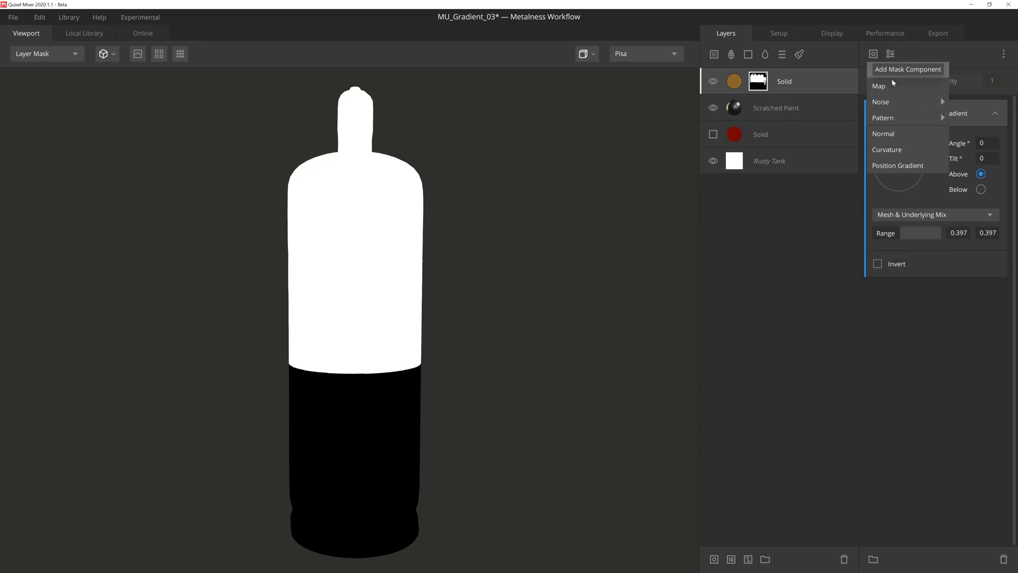
{"action": "left_click", "coordinate": [912, 167]}
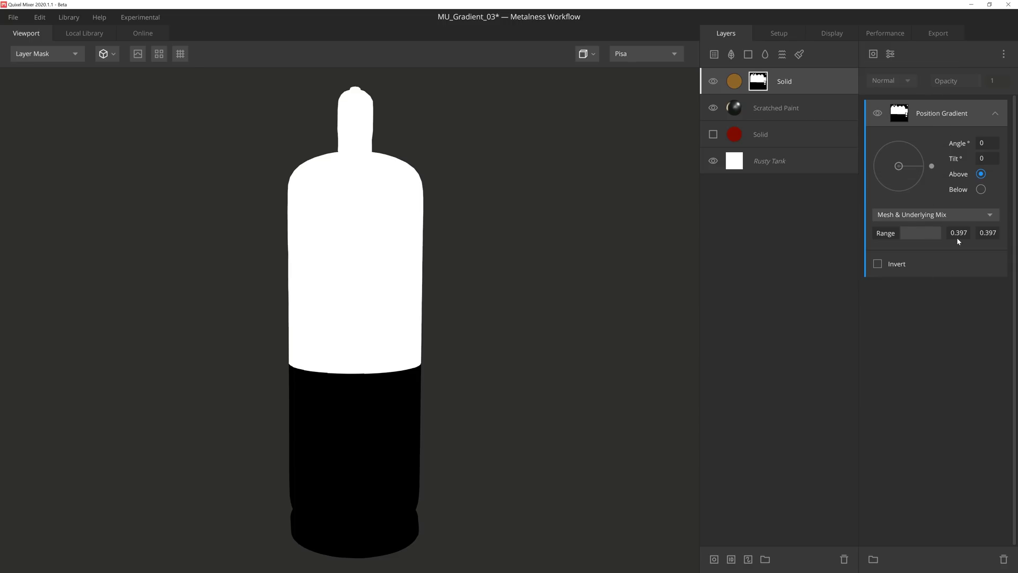
{"action": "right_click", "coordinate": [951, 116]}
{"action": "left_click", "coordinate": [1000, 140]}
{"action": "right_click", "coordinate": [989, 116]}
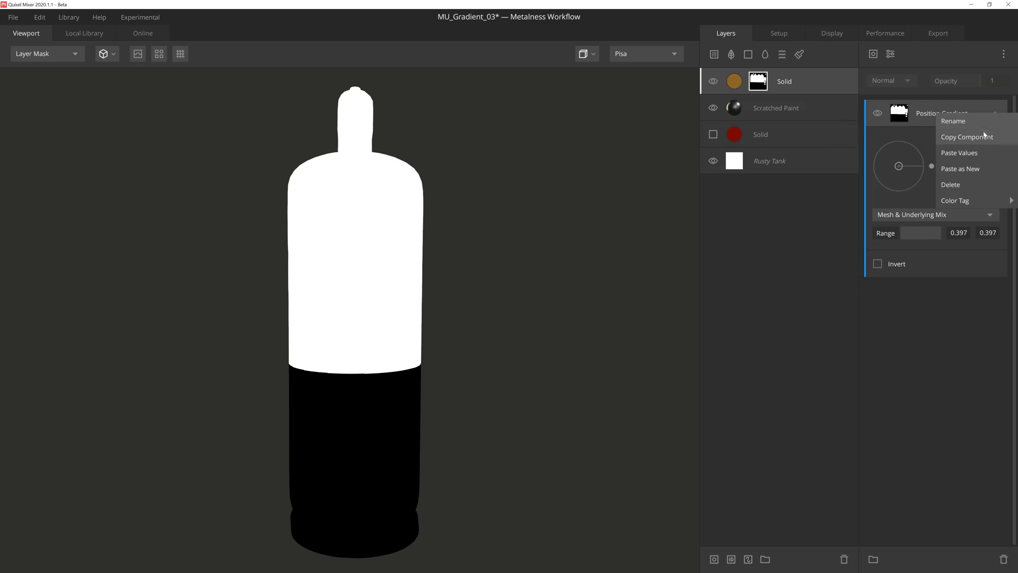
{"action": "left_click", "coordinate": [981, 169]}
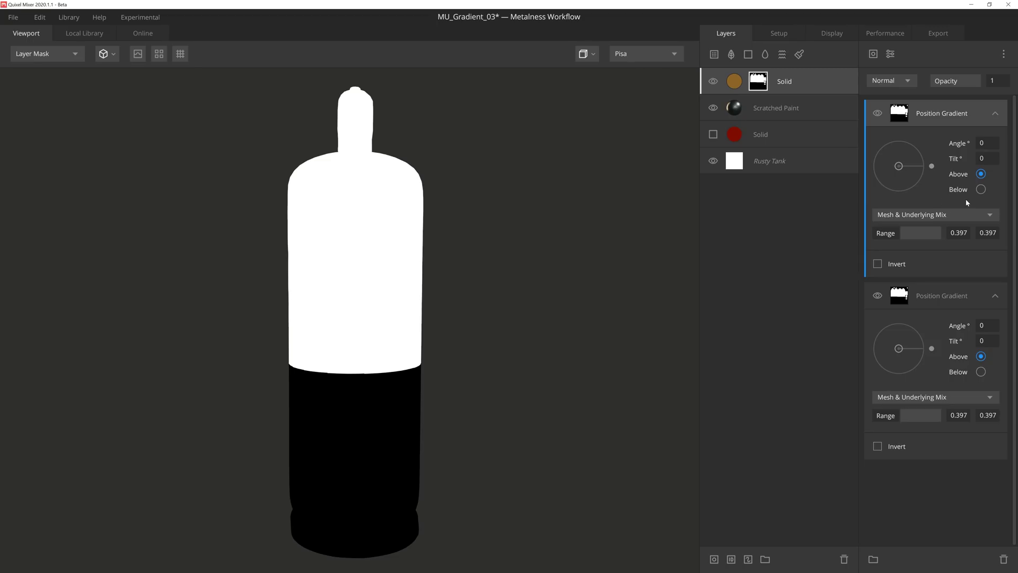
Flip the first gradient to Below, blend with Multiply, set Range 0.524, and return to PBR view.
{"action": "left_click", "coordinate": [981, 190]}
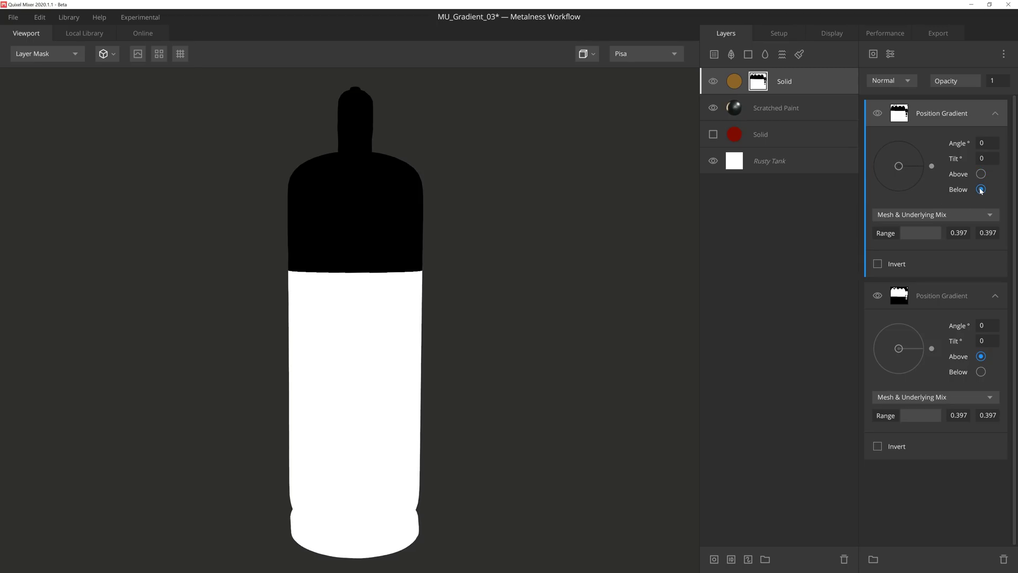
{"action": "left_click", "coordinate": [908, 82]}
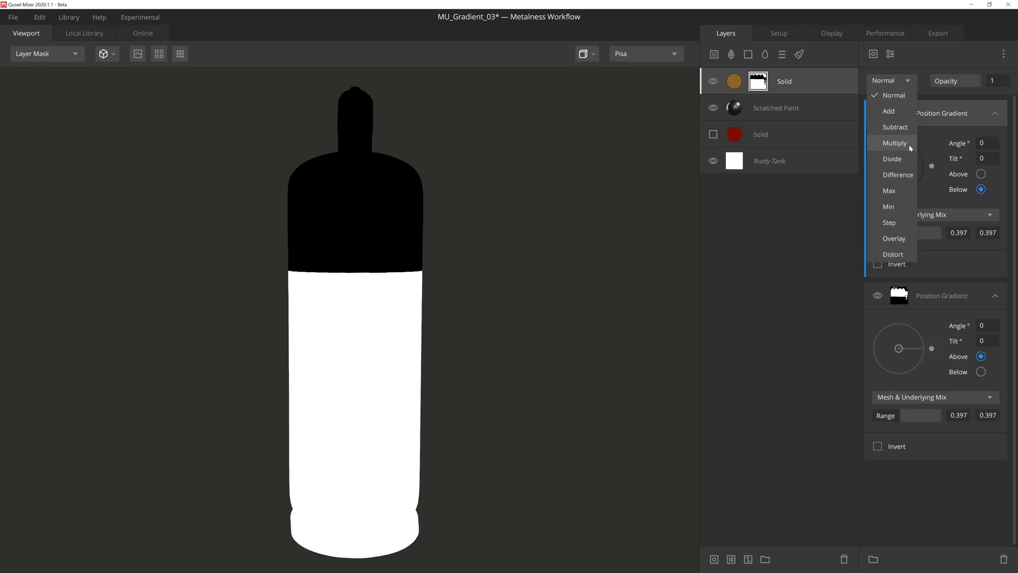
{"action": "left_click", "coordinate": [895, 142]}
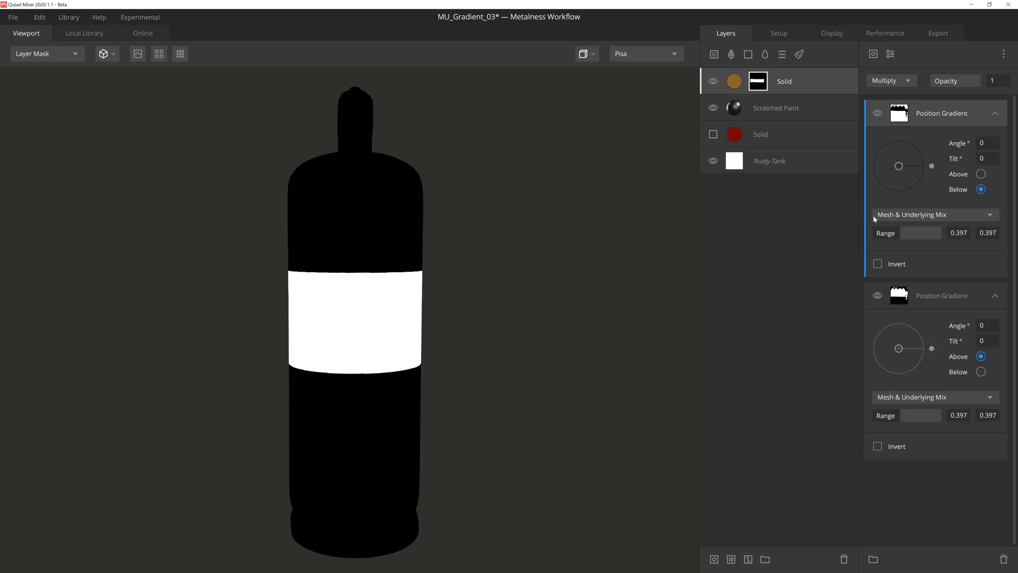
{"action": "left_click_drag", "start_coordinate": [902, 232], "coordinate": [909, 232], "text": "shift"}
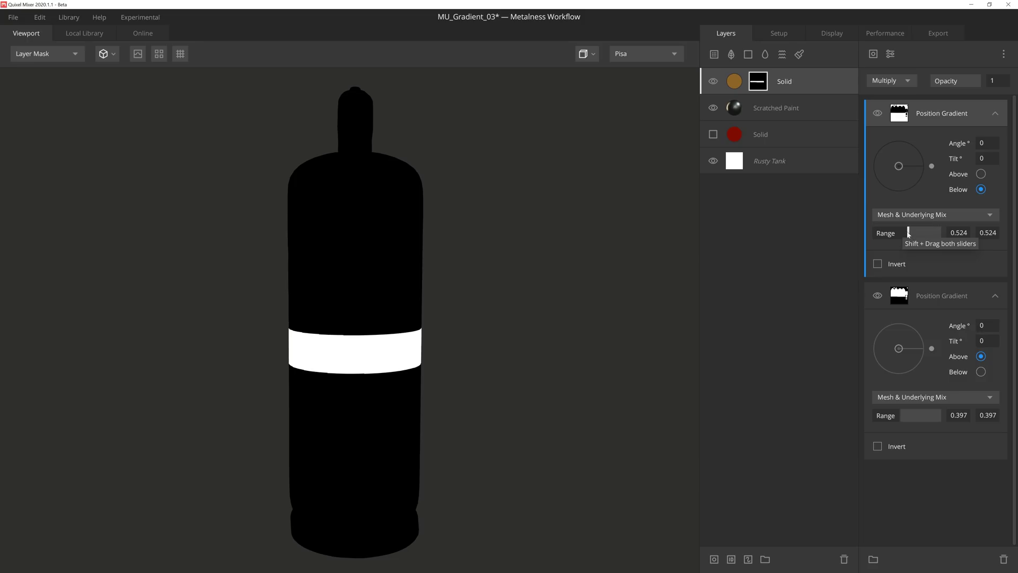
{"action": "key", "text": "1"}
{"action": "mouse_move", "coordinate": [554, 279]}
{"action": "left_mouse_down"}
{"action": "mouse_move", "coordinate": [589, 265]}
{"action": "mouse_move", "coordinate": [534, 288]}
{"action": "left_mouse_up"}
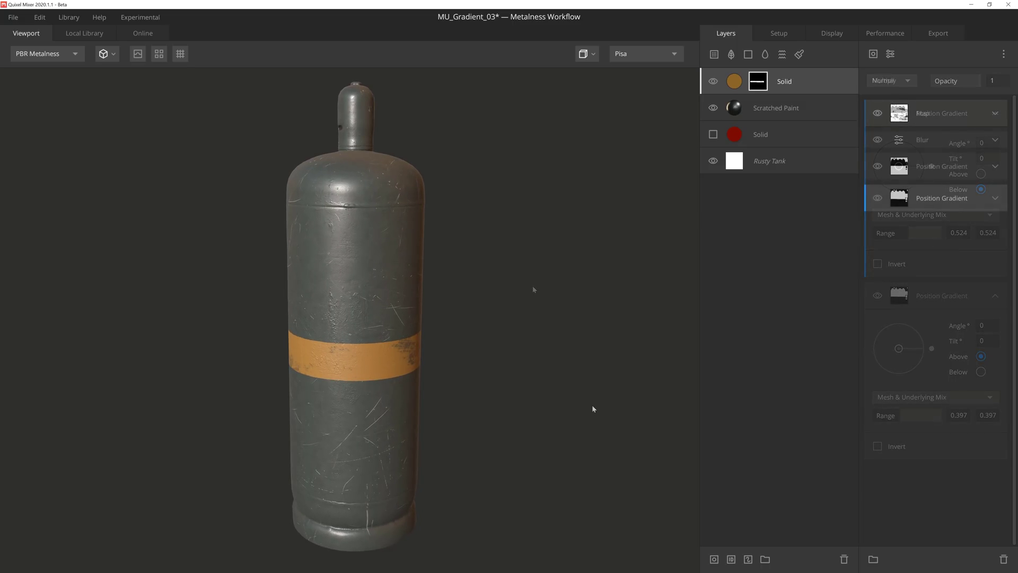
Orbit the canister view while bringing up the MU_Gradient_02 statue project.
{"action": "mouse_move", "coordinate": [593, 409]}
{"action": "left_mouse_down"}
{"action": "mouse_move", "coordinate": [728, 377]}
{"action": "mouse_move", "coordinate": [644, 378]}
{"action": "mouse_move", "coordinate": [514, 403]}
{"action": "mouse_move", "coordinate": [187, 359]}
{"action": "mouse_move", "coordinate": [114, 403]}
{"action": "mouse_move", "coordinate": [138, 411]}
{"action": "mouse_move", "coordinate": [141, 403]}
{"action": "mouse_move", "coordinate": [117, 395]}
{"action": "left_mouse_up"}
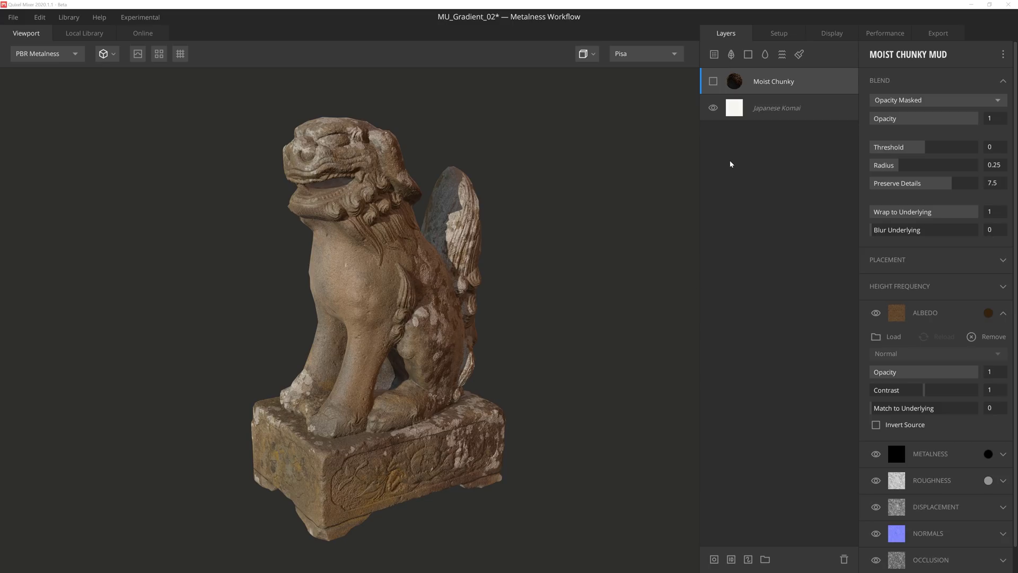
Show the Moist Chunky Mud layer and mask it with a Below Position Gradient, Range 0.5–1.
{"action": "left_click", "coordinate": [714, 82]}
{"action": "left_click", "coordinate": [714, 559]}
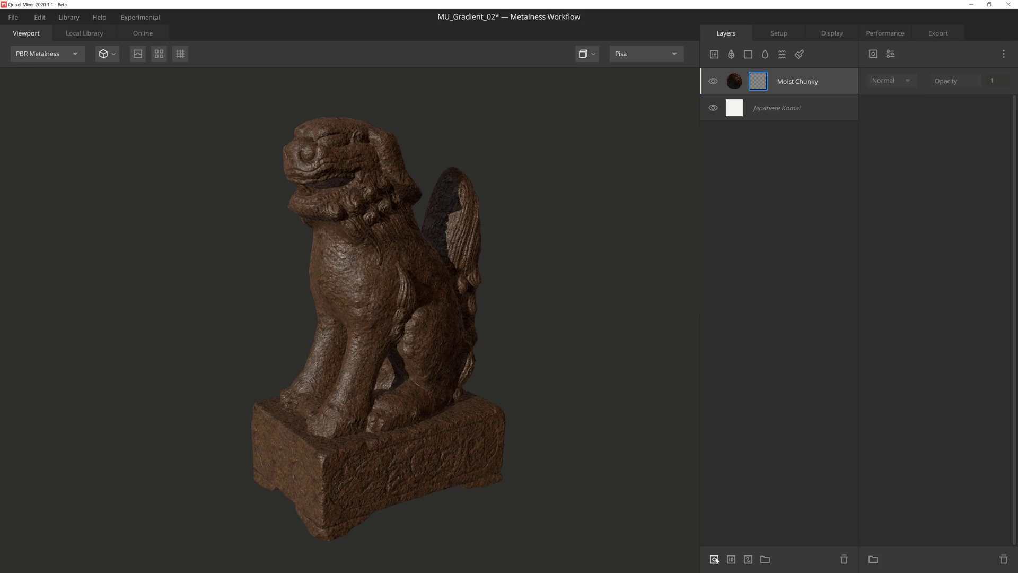
{"action": "left_click", "coordinate": [872, 54]}
{"action": "left_click", "coordinate": [894, 165]}
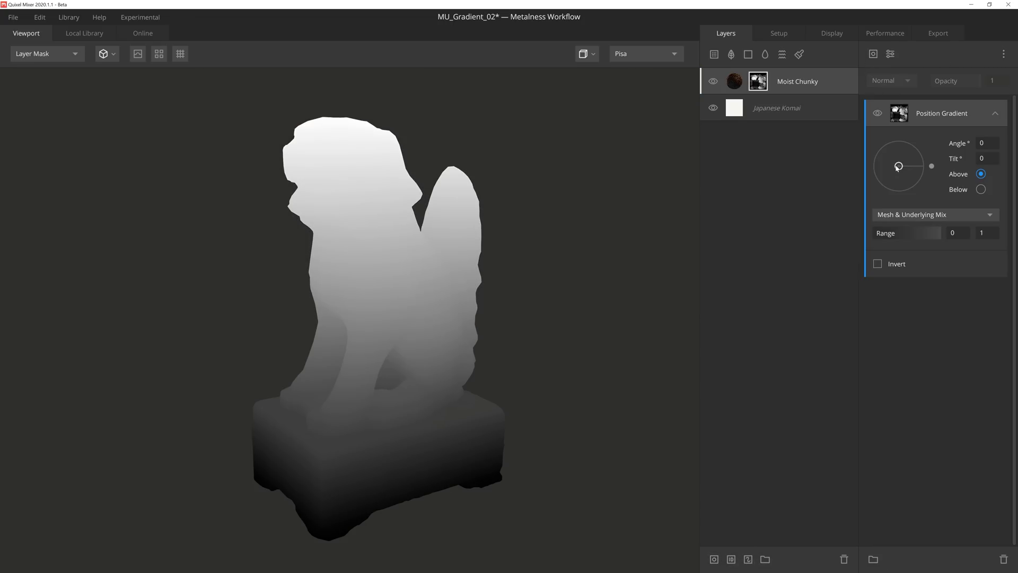
{"action": "left_click", "coordinate": [981, 190]}
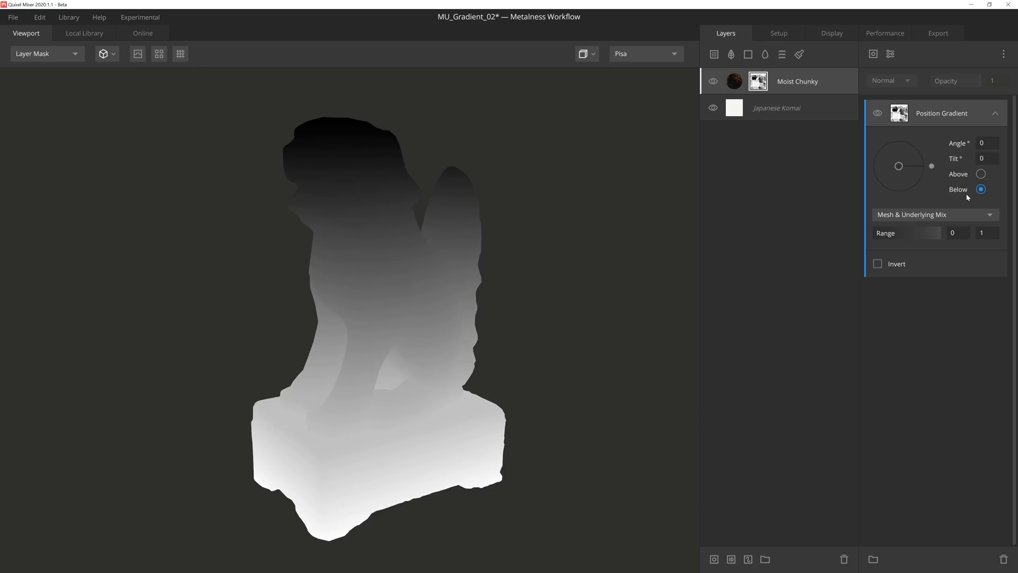
{"action": "left_click_drag", "start_coordinate": [873, 239], "coordinate": [907, 241]}
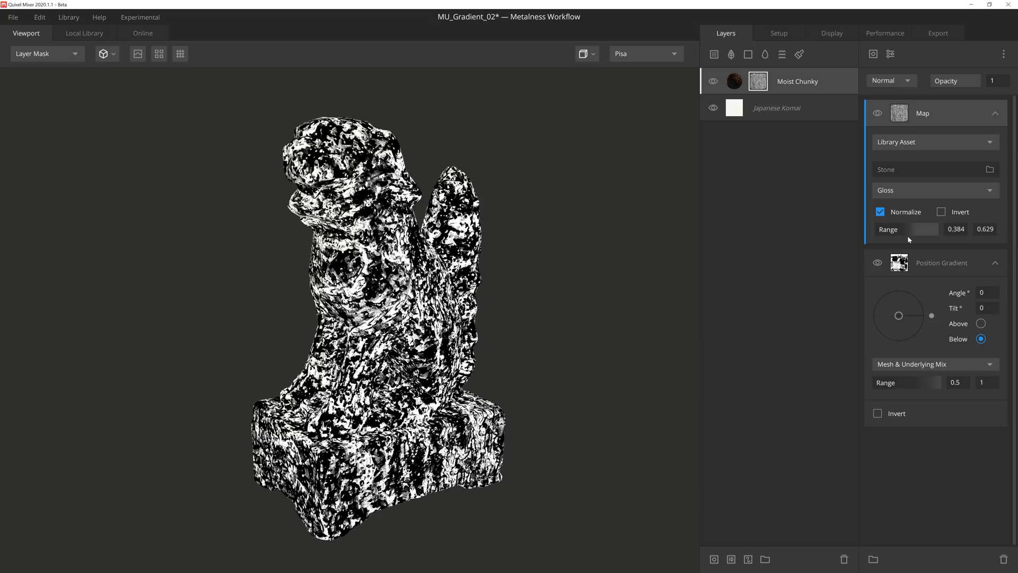
Change the Stone Gloss map component's blend mode from Normal to Add.
{"action": "left_click", "coordinate": [885, 81]}
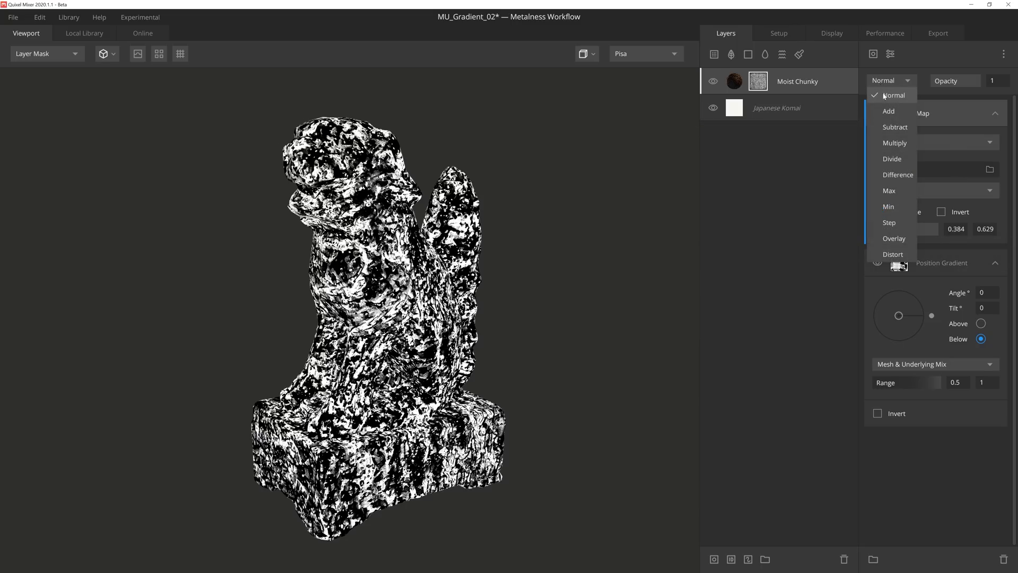
{"action": "left_click", "coordinate": [889, 112]}
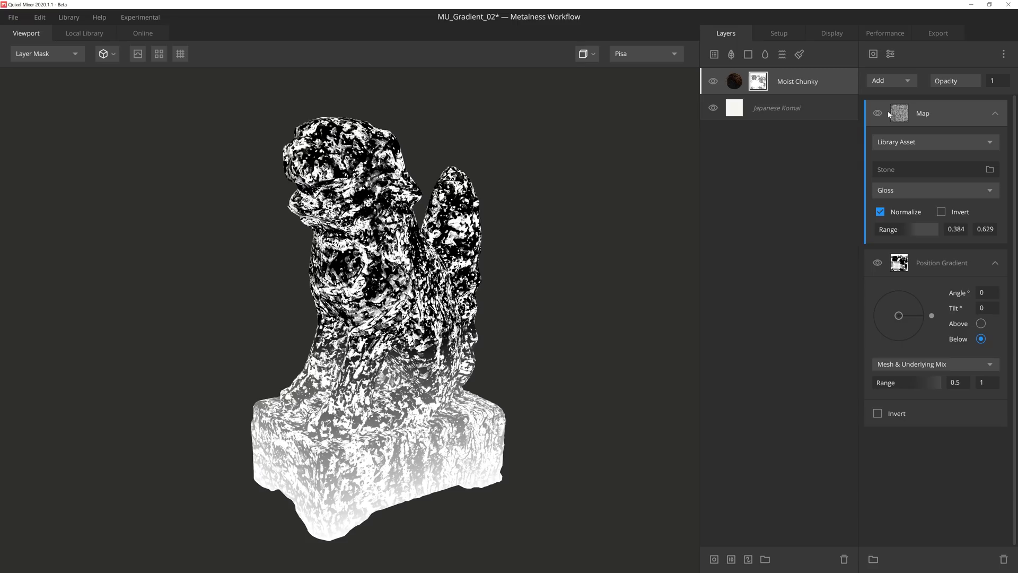
{"action": "left_click", "coordinate": [873, 54]}
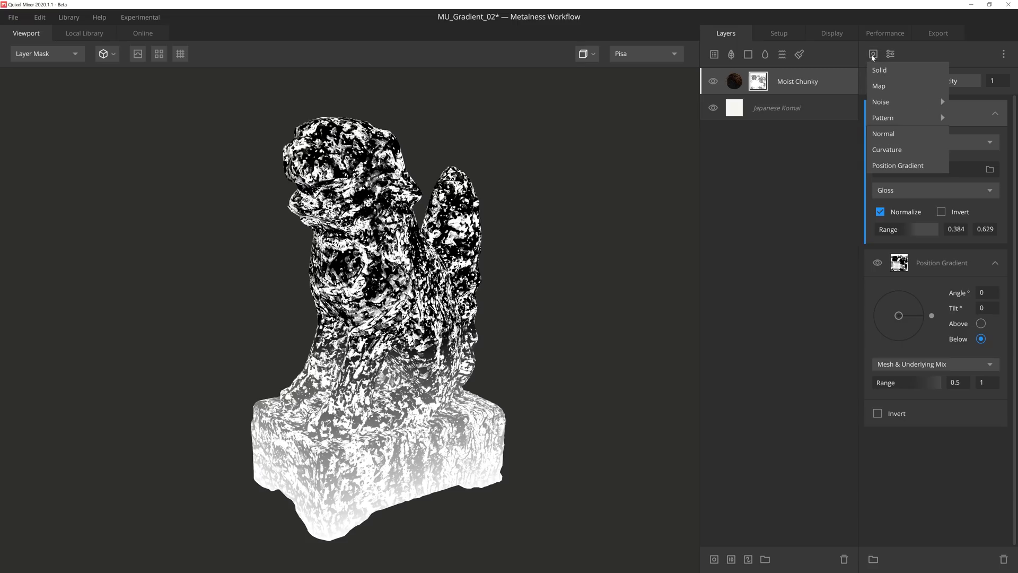
Add a third Position Gradient with Invert ticked and Multiply blend mode.
{"action": "left_click", "coordinate": [898, 165]}
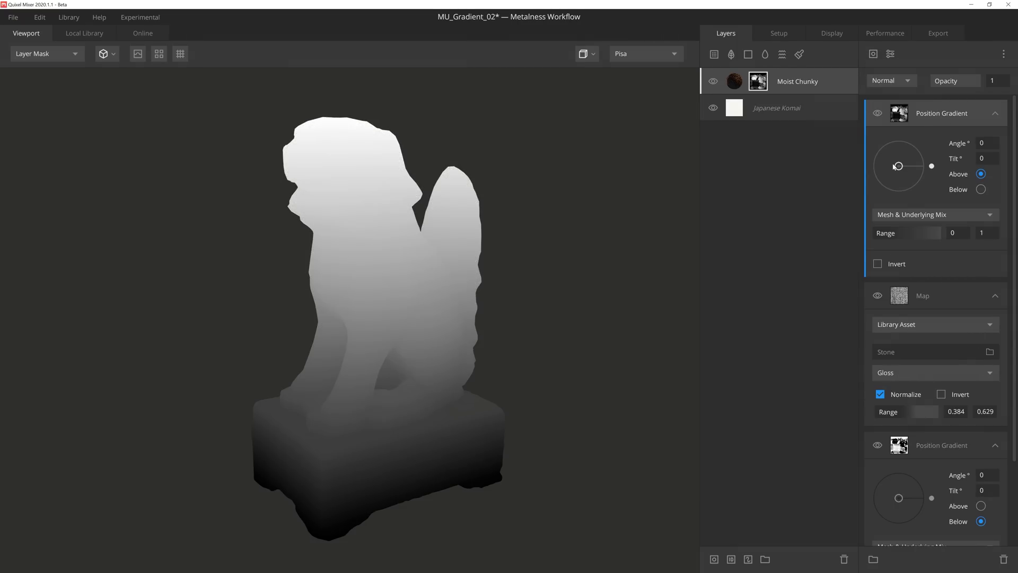
{"action": "left_click", "coordinate": [877, 264]}
{"action": "left_click", "coordinate": [895, 80]}
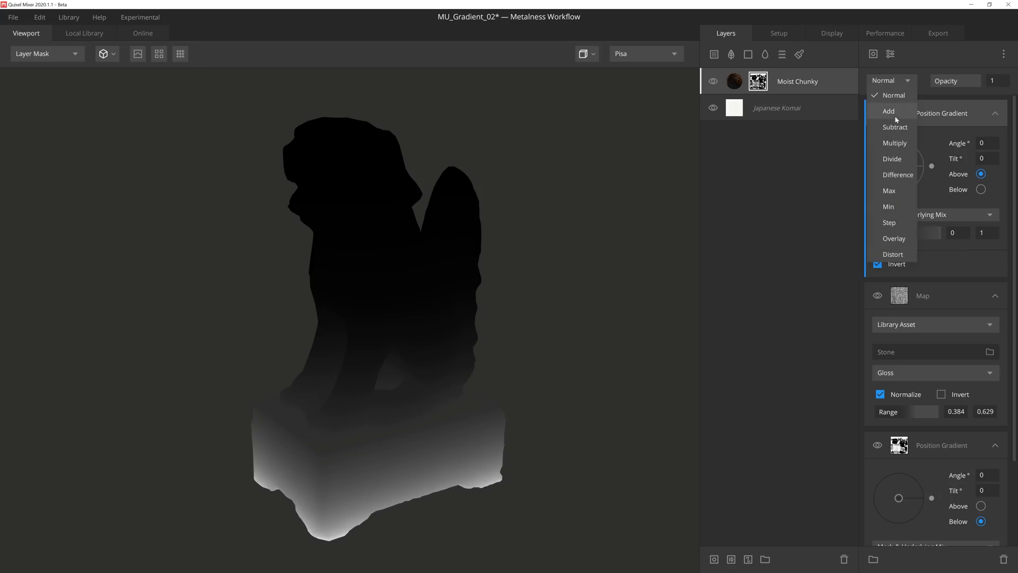
{"action": "left_click", "coordinate": [894, 149]}
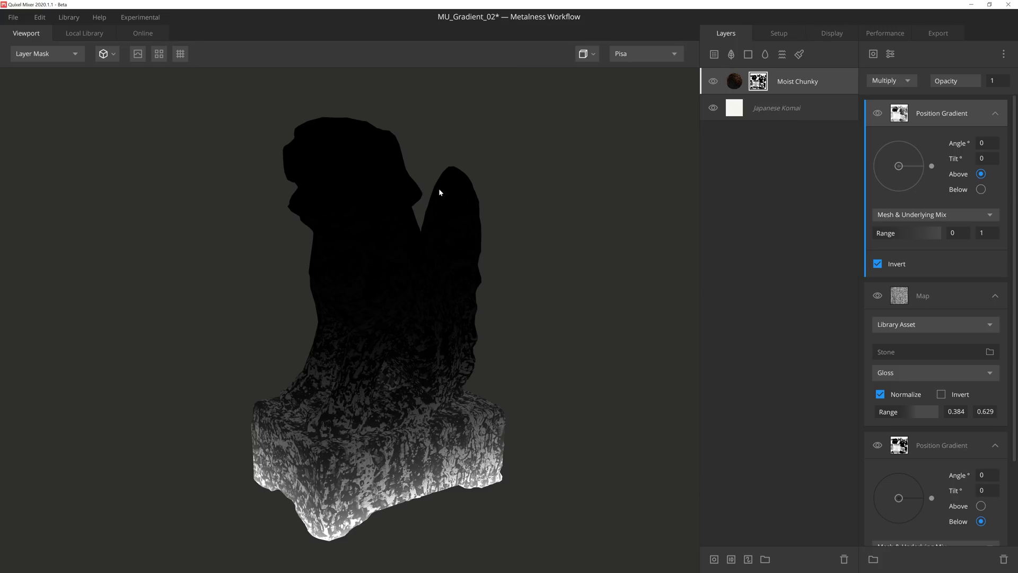
Add a Gradient Remap to the mud mask with Range 0.175–0.333 and Repeat 0.
{"action": "left_click", "coordinate": [891, 53]}
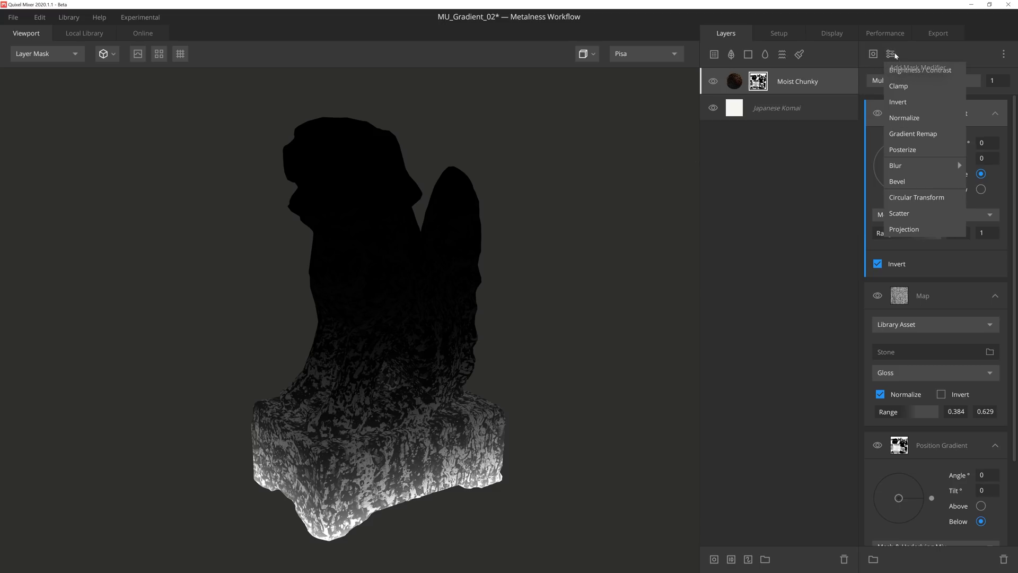
{"action": "left_click", "coordinate": [914, 134]}
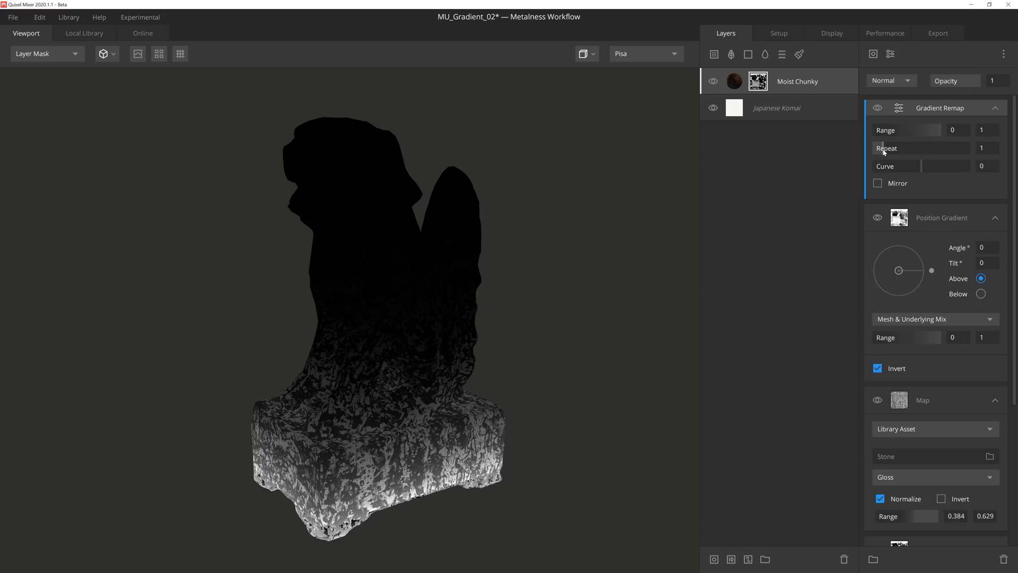
{"action": "mouse_move", "coordinate": [876, 132]}
{"action": "left_mouse_down"}
{"action": "mouse_move", "coordinate": [908, 130]}
{"action": "mouse_move", "coordinate": [897, 130]}
{"action": "left_mouse_up"}
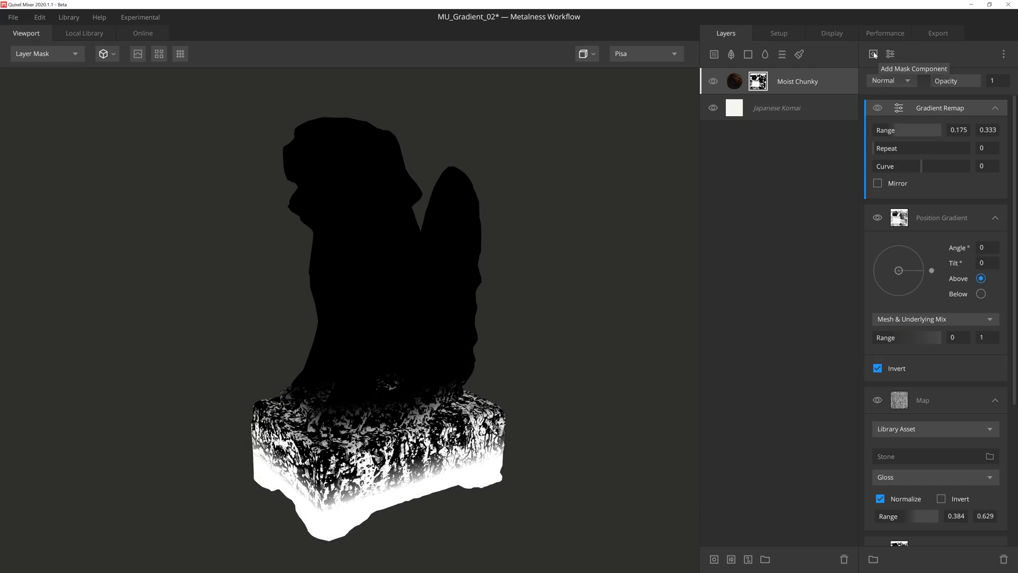
{"action": "left_click", "coordinate": [873, 54]}
Add a Cavities Only Curvature component with Levels 0.012–0.135, blend Add, Opacity 0.604.
{"action": "left_click", "coordinate": [887, 150]}
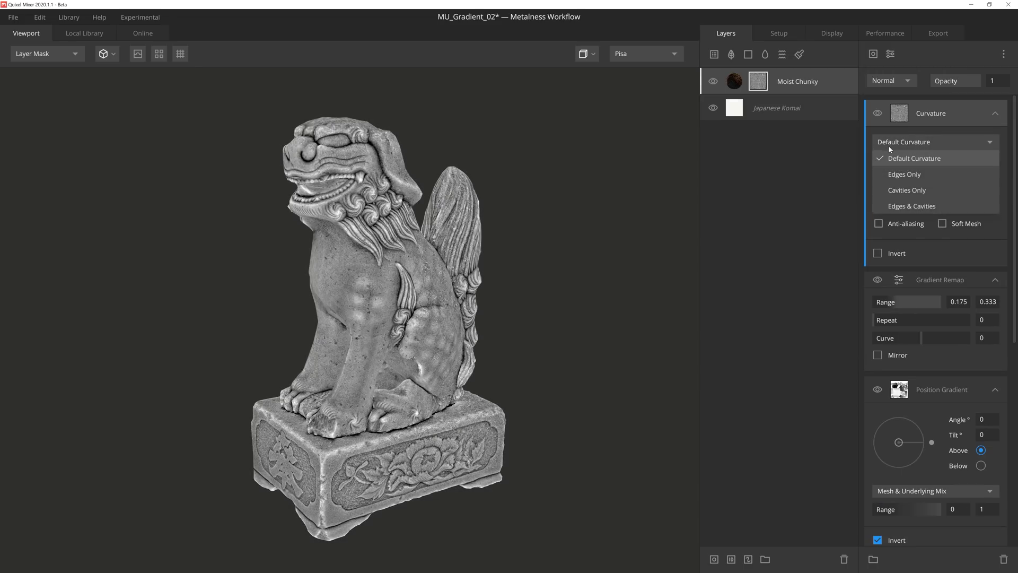
{"action": "left_click", "coordinate": [926, 191]}
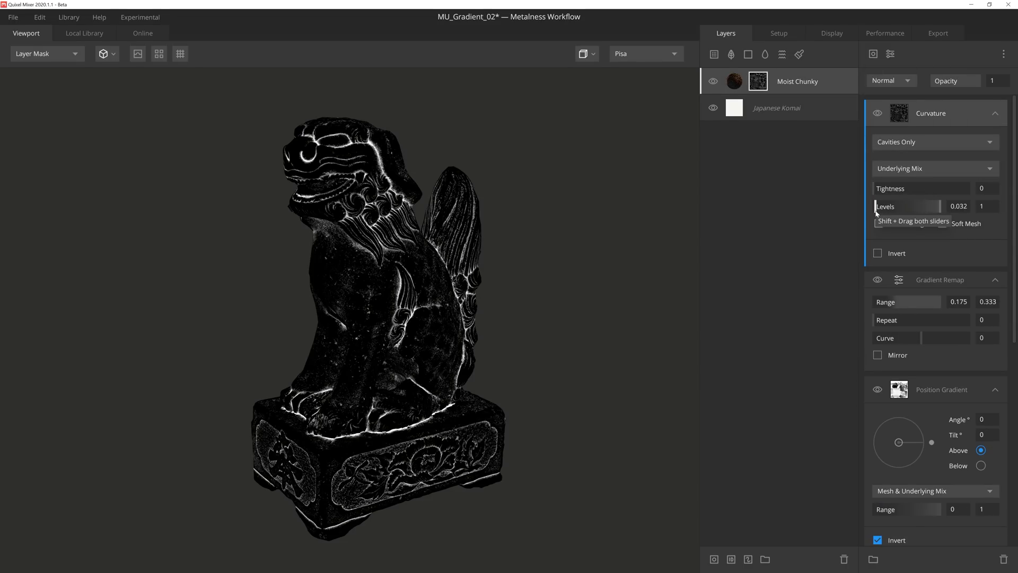
{"action": "left_click_drag", "start_coordinate": [942, 206], "coordinate": [884, 206]}
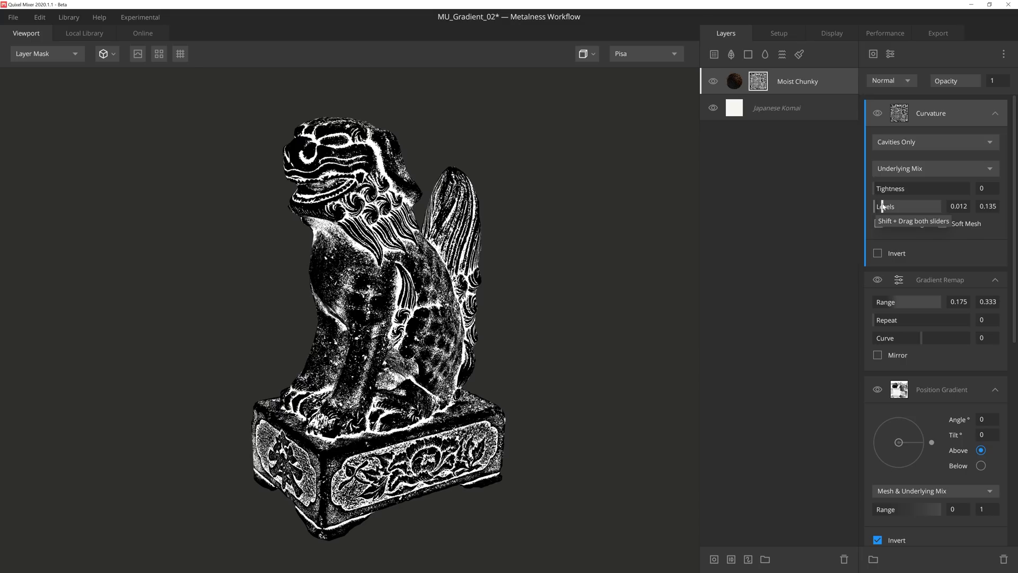
{"action": "left_click", "coordinate": [892, 80]}
{"action": "left_click", "coordinate": [889, 111]}
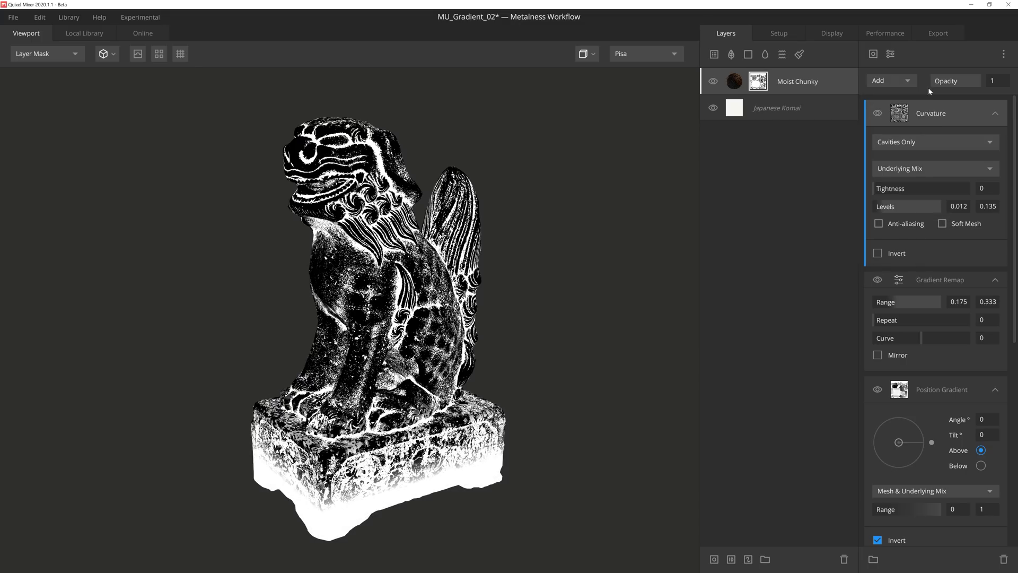
{"action": "left_click_drag", "start_coordinate": [932, 83], "coordinate": [962, 80]}
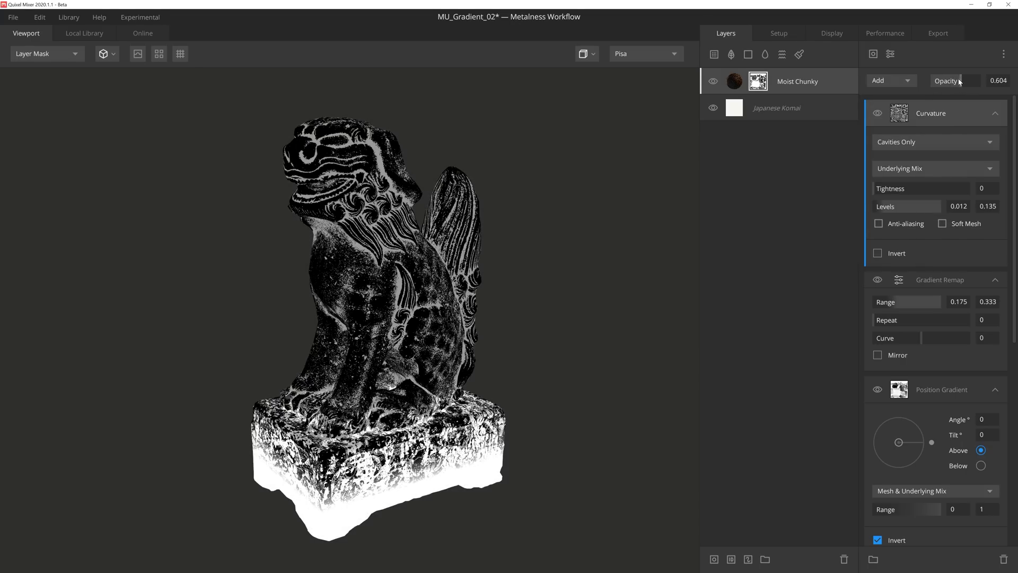
Switch the viewport to PBR Metalness and orbit to inspect the mud on the statue.
{"action": "key", "text": "1"}
{"action": "mouse_move", "coordinate": [570, 203]}
{"action": "left_mouse_down"}
{"action": "mouse_move", "coordinate": [548, 228]}
{"action": "mouse_move", "coordinate": [531, 212]}
{"action": "mouse_move", "coordinate": [538, 218]}
{"action": "left_mouse_up"}
{"action": "mouse_move", "coordinate": [538, 218]}
{"action": "right_mouse_down", "text": "shift"}
{"action": "mouse_move", "coordinate": [284, 220]}
{"action": "mouse_move", "coordinate": [315, 228]}
{"action": "right_mouse_up", "text": "shift"}
{"action": "left_click_drag", "start_coordinate": [314, 228], "coordinate": [497, 361]}
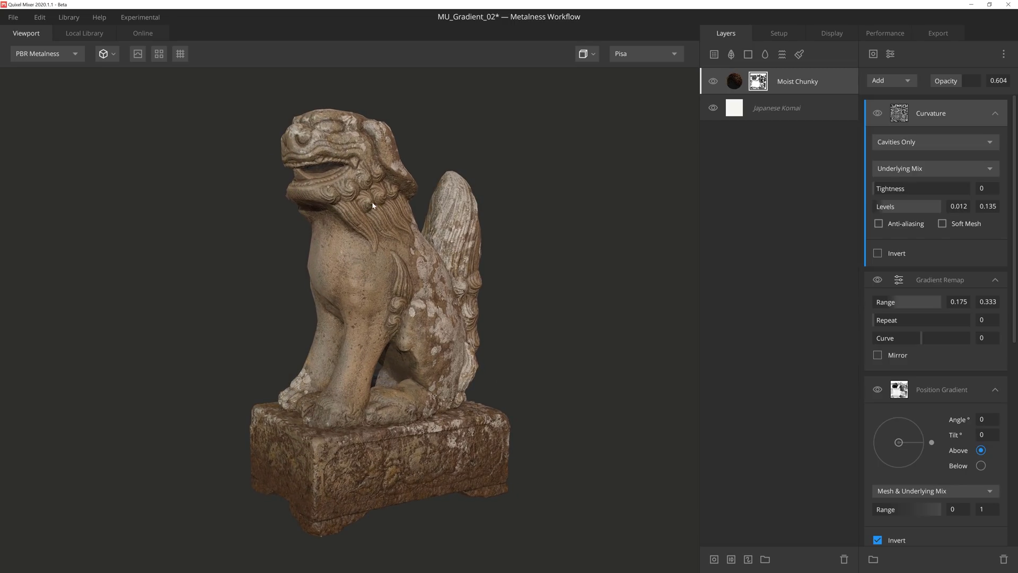
Select the Moist Chunky Mud layer to show its Opacity Masked settings at radius 0.25.
{"action": "mouse_move", "coordinate": [354, 228]}
{"action": "left_mouse_down"}
{"action": "mouse_move", "coordinate": [346, 288]}
{"action": "mouse_move", "coordinate": [330, 265]}
{"action": "left_mouse_up"}
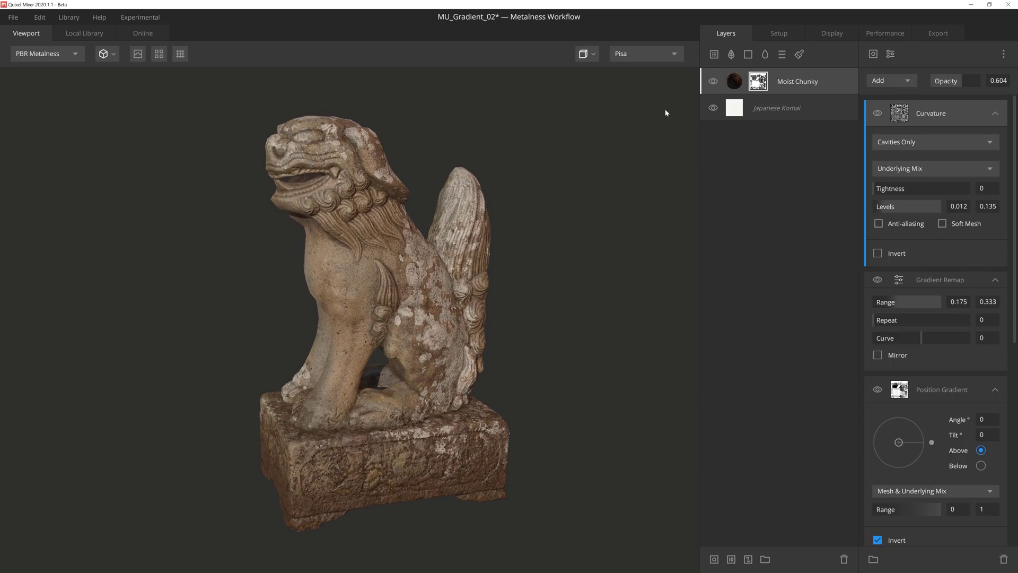
{"action": "left_click", "coordinate": [713, 81]}
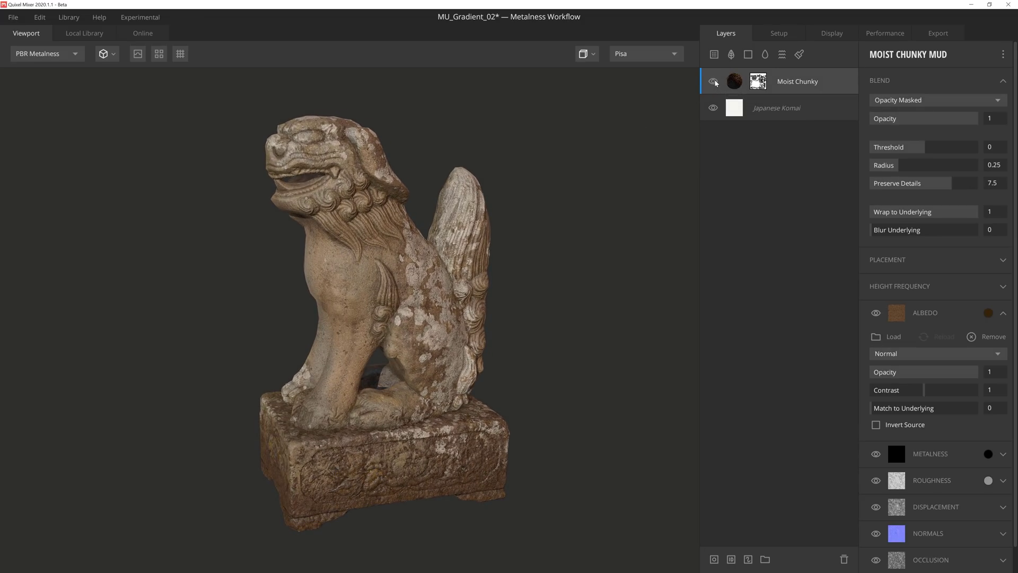
{"action": "left_click_drag", "start_coordinate": [597, 188], "coordinate": [611, 182]}
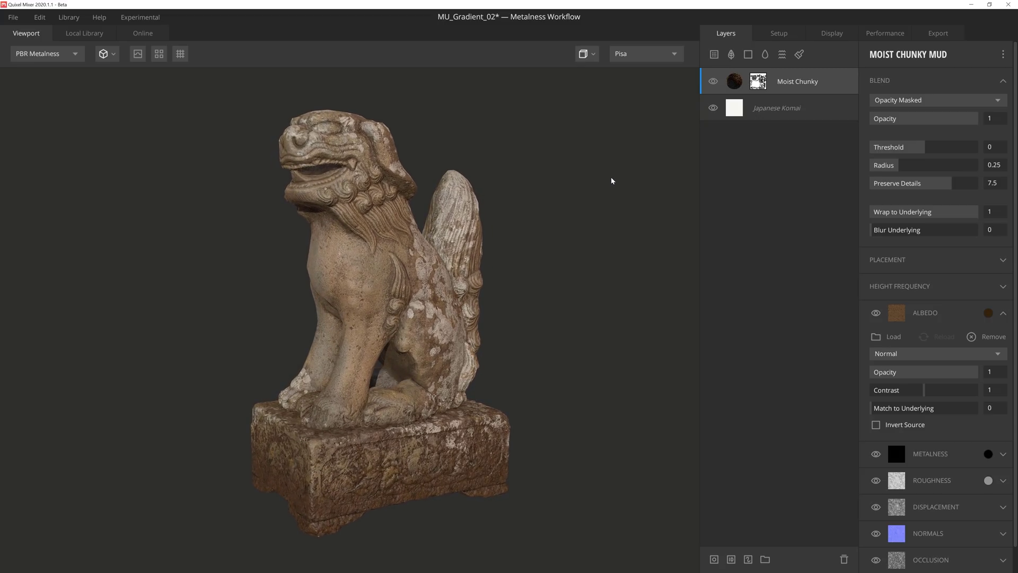